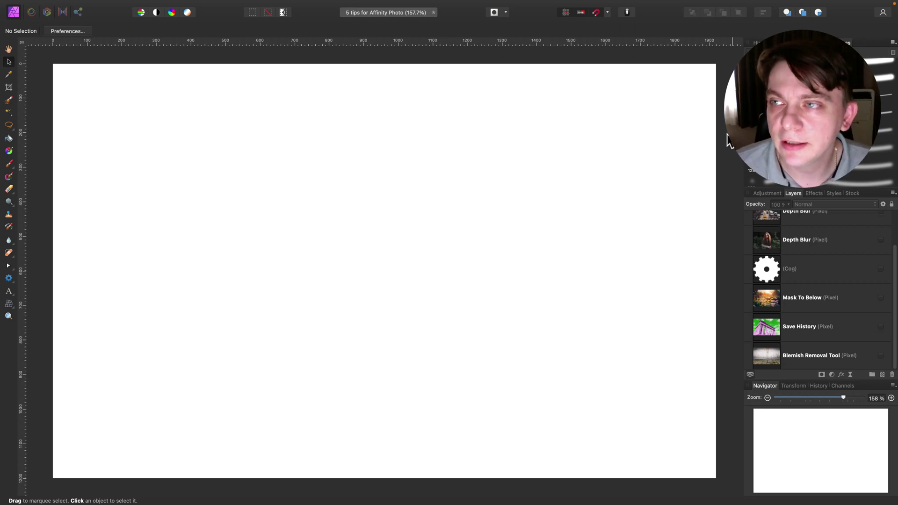
Show and select the Blemish Removal Tool layer with the wall photo, and activate the Blemish Removal Tool.
scroll(819, 284, down, 1)
click(881, 355)
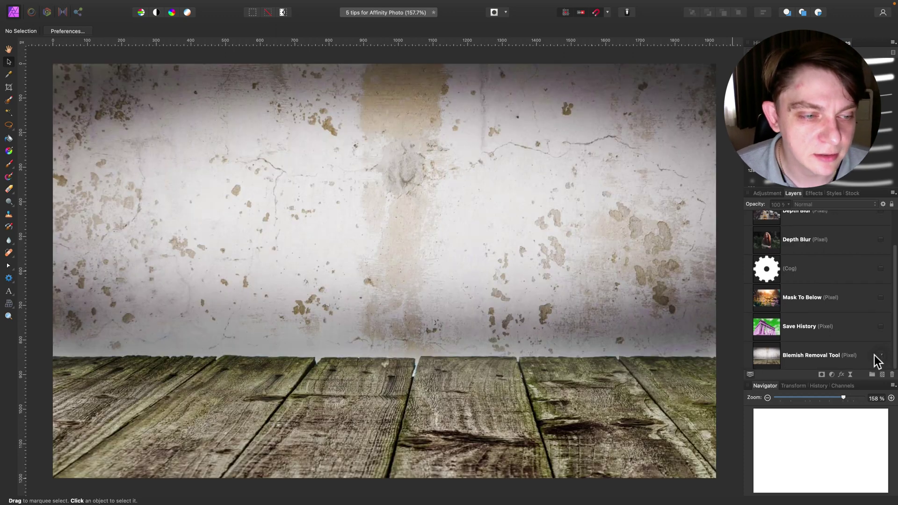
click(866, 351)
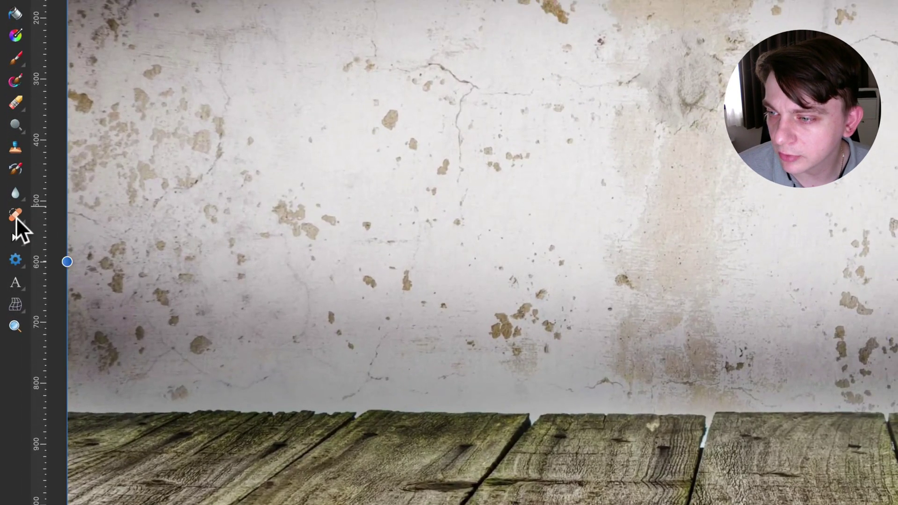
click(15, 216)
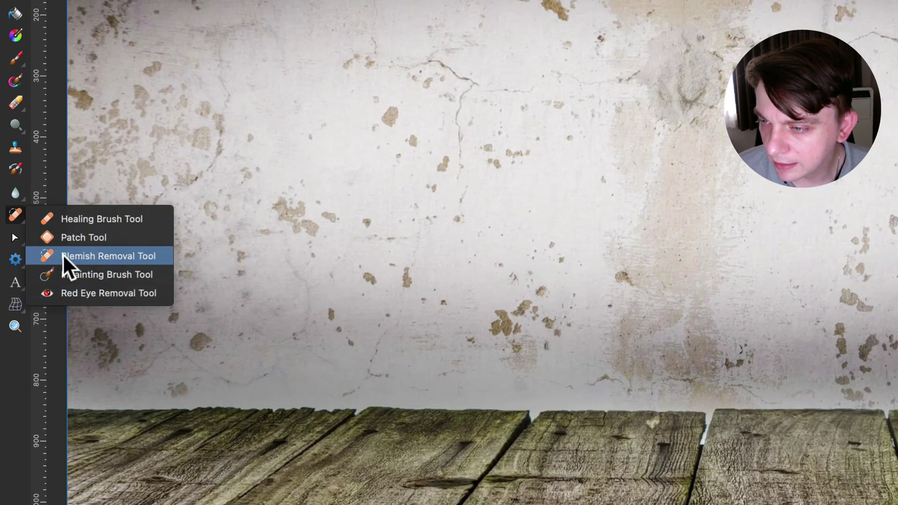
click(83, 258)
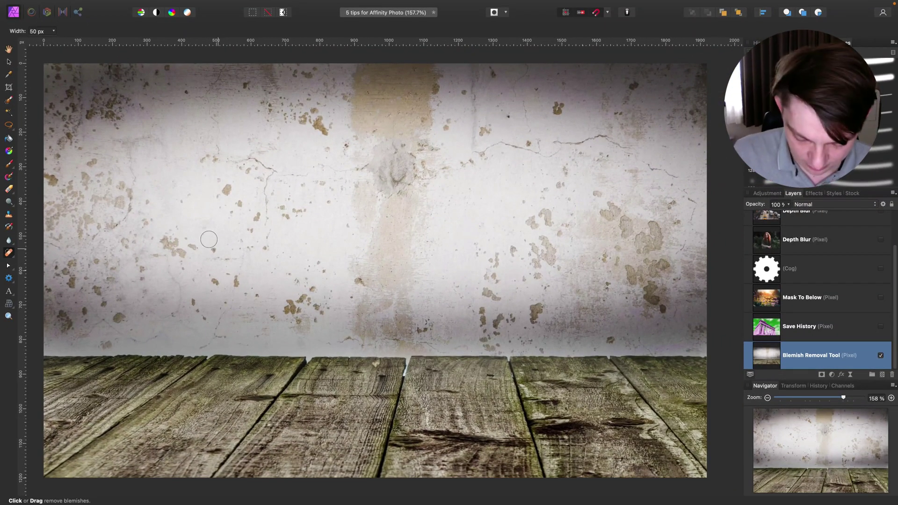
Set the blemish removal brush width to 95 px, keeping the wall photo layer selected.
key(super+minus)
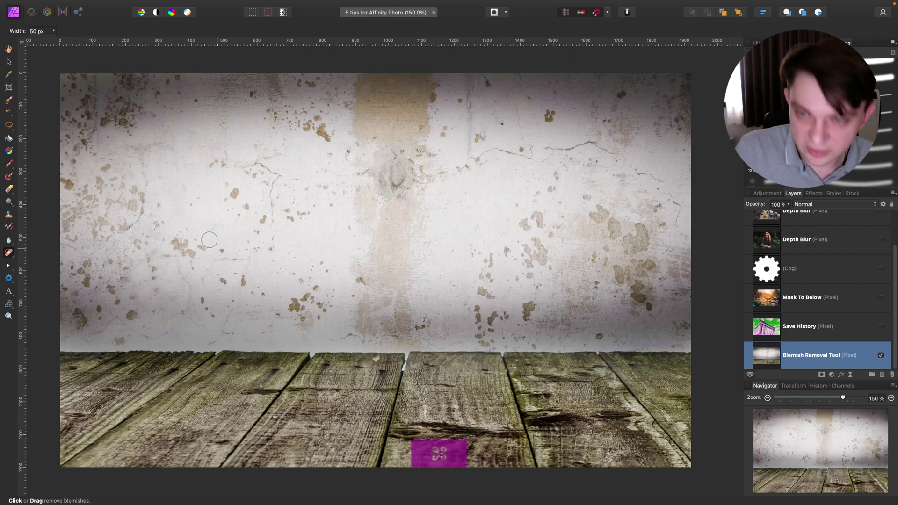
key(super+equal)
key(super+equal)
key(super+equal)
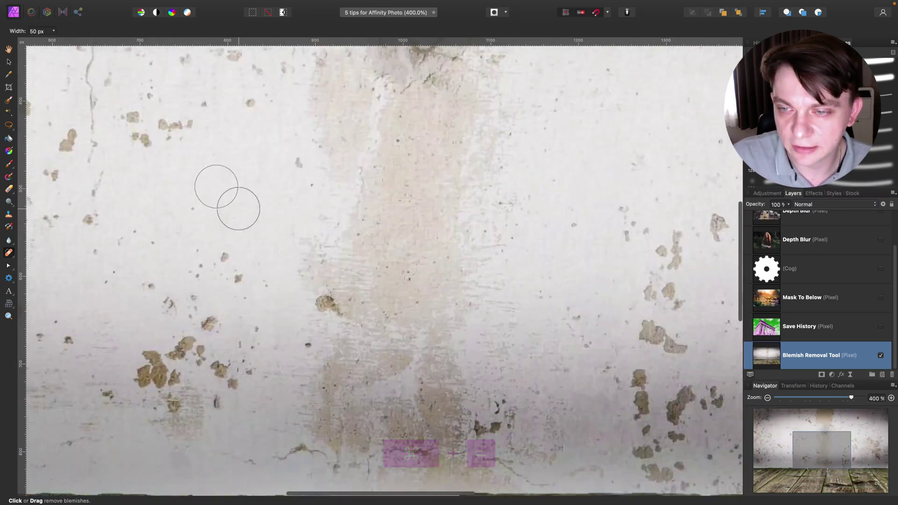
click(52, 29)
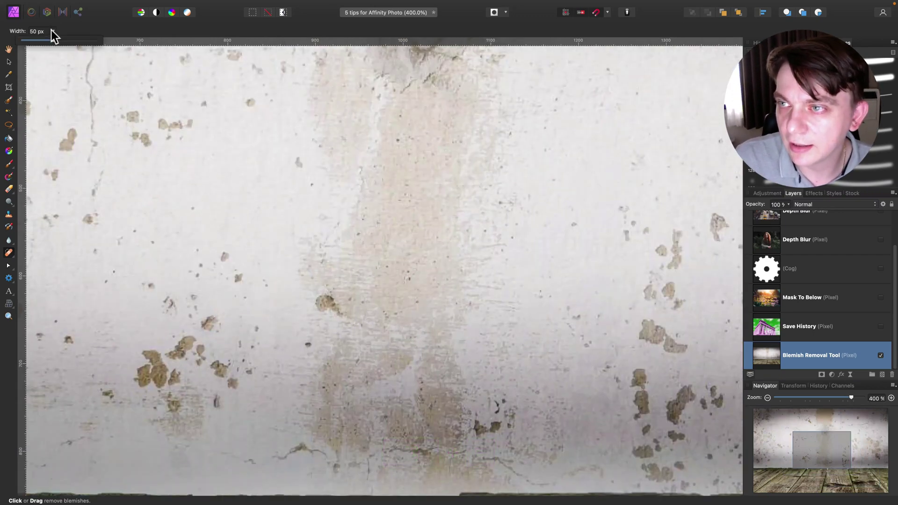
mouse_move(55, 40)
mouse_down()
mouse_move(78, 40)
mouse_move(65, 41)
mouse_up()
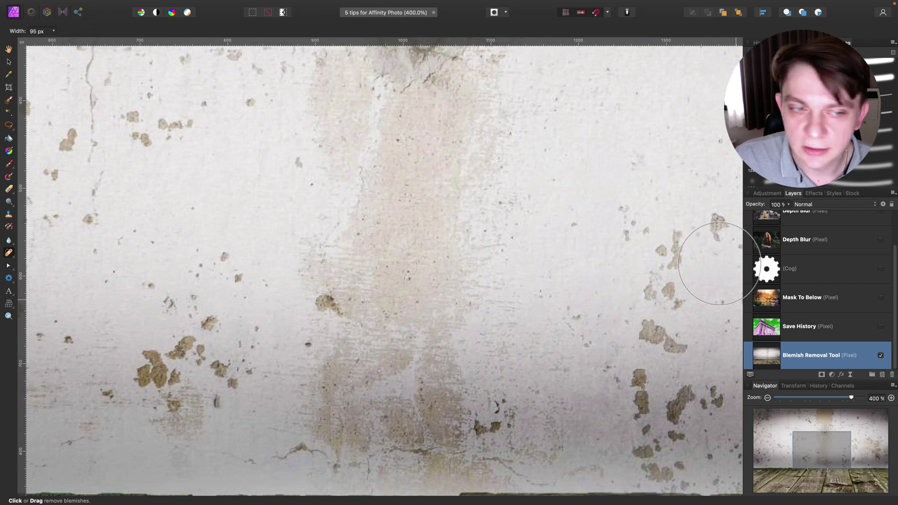
click(826, 352)
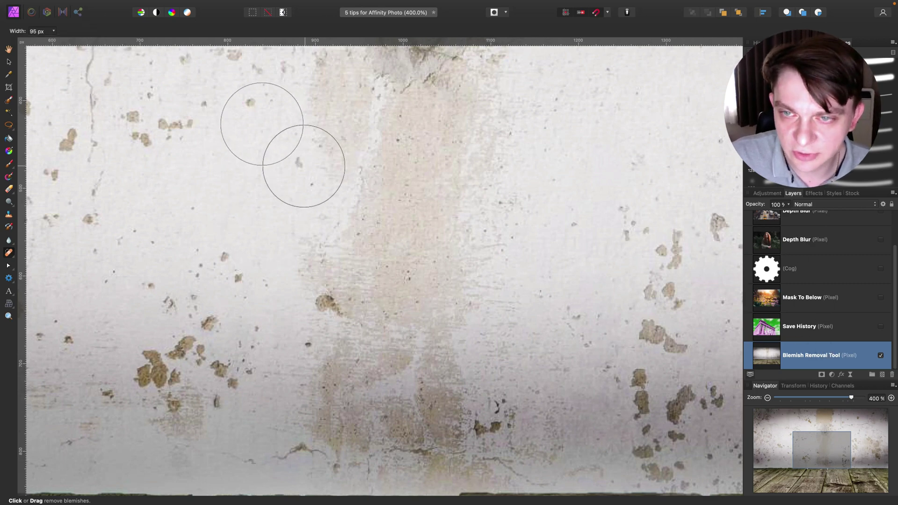
Reduce the brush width to 42 px and remove the small grey spot beside the beige stain on the wall.
key(bracketleft)
key(bracketleft)
key(bracketleft)
key(bracketleft)
click(297, 162)
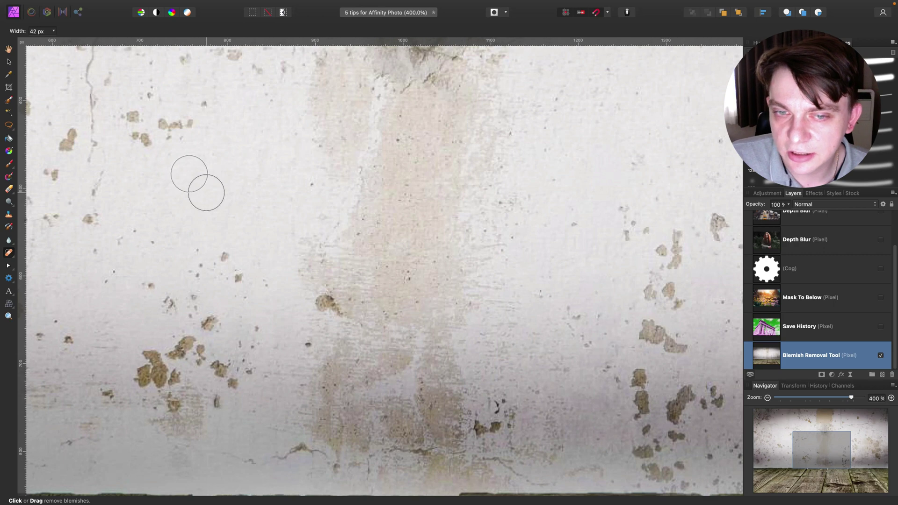
Reduce the brush width to 26 px and remove the grey spot just above the brown patches on the wall's right half.
scroll(631, 178, right, 10)
scroll(632, 178, up, 5)
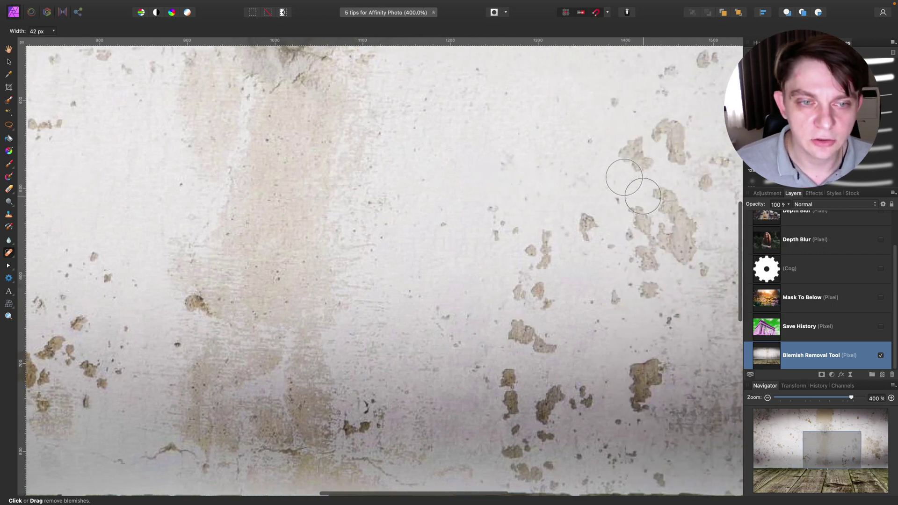
scroll(625, 191, up, 4)
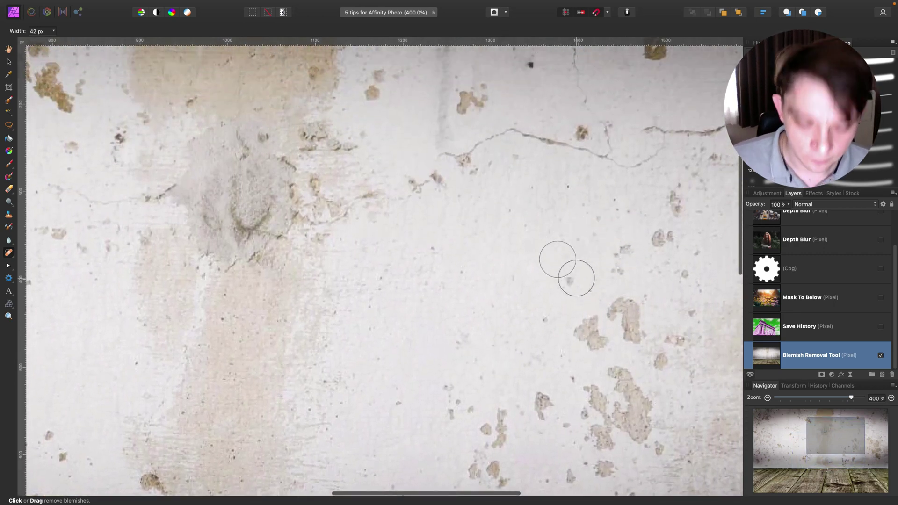
key(bracketleft)
key(bracketleft)
click(571, 279)
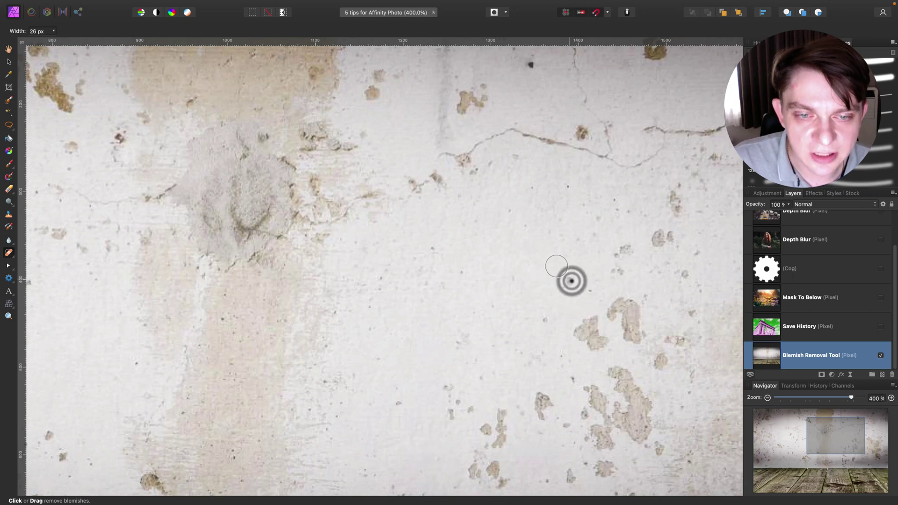
Reduce the brush width to 16 px and remove the tiny speck below the long crack on the right half.
key(bracketleft)
key(bracketleft)
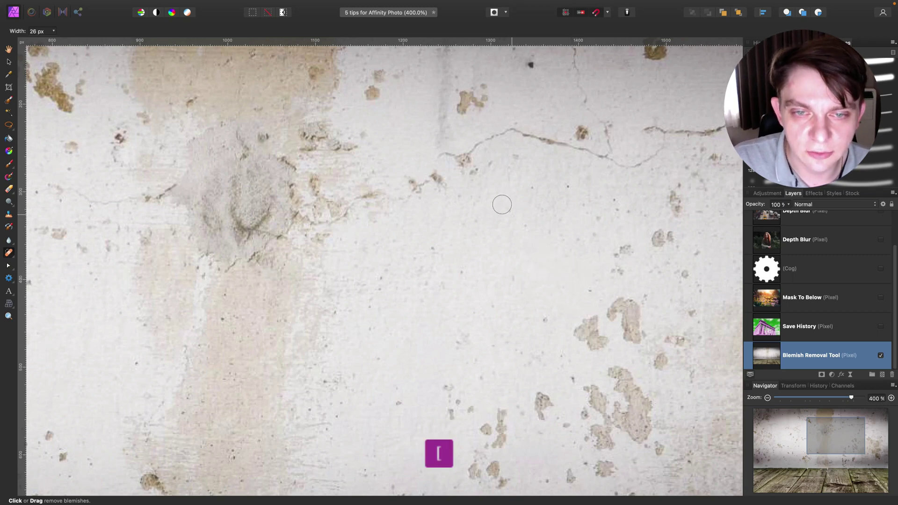
click(509, 209)
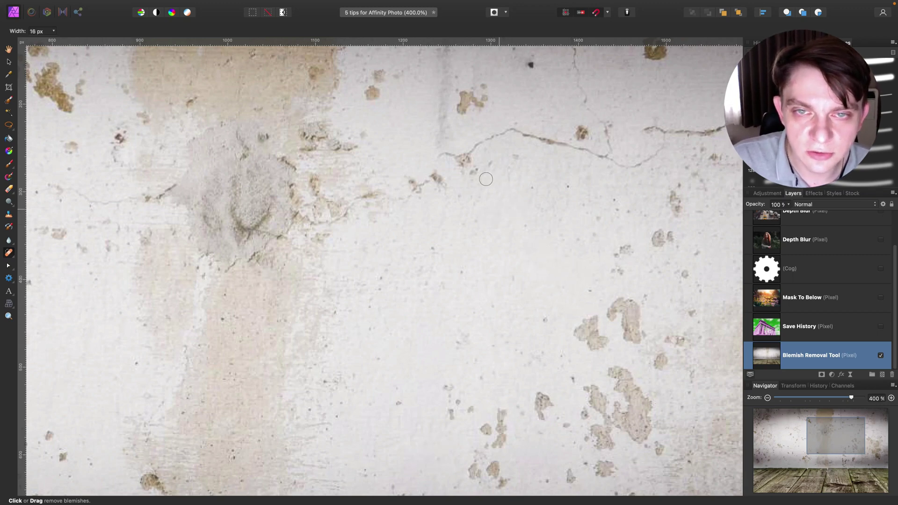
Enlarge the brush width to 24 px and remove the dark dot and nearby speck beside the vertical grey streak on the upper wall.
scroll(486, 179, up, 5)
key(bracketright)
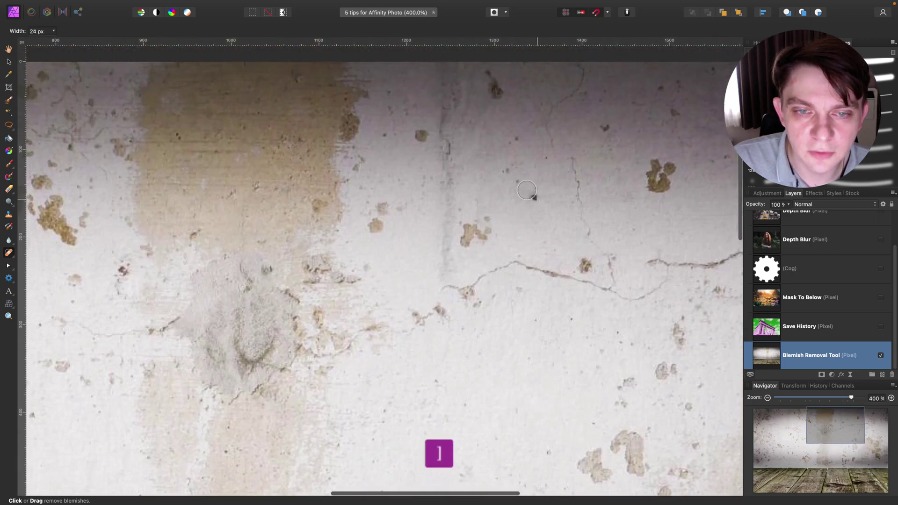
click(534, 198)
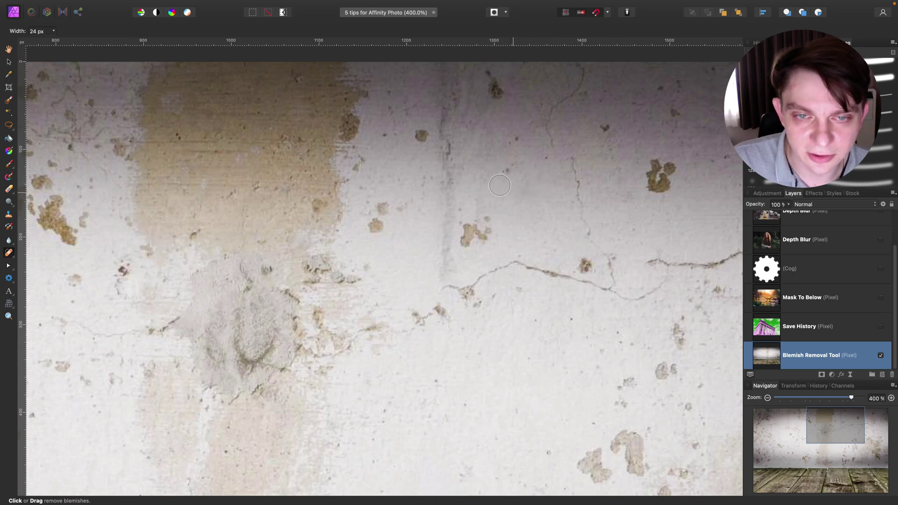
click(504, 171)
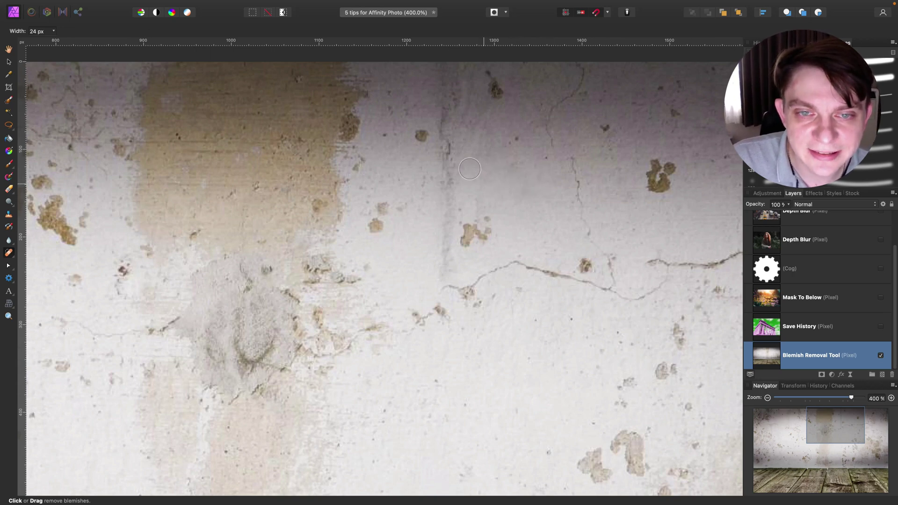
Reduce the brush width to 17 px and remove the small specks below the ochre chips on the upper-left wall.
scroll(431, 174, left, 10)
scroll(431, 174, down, 2)
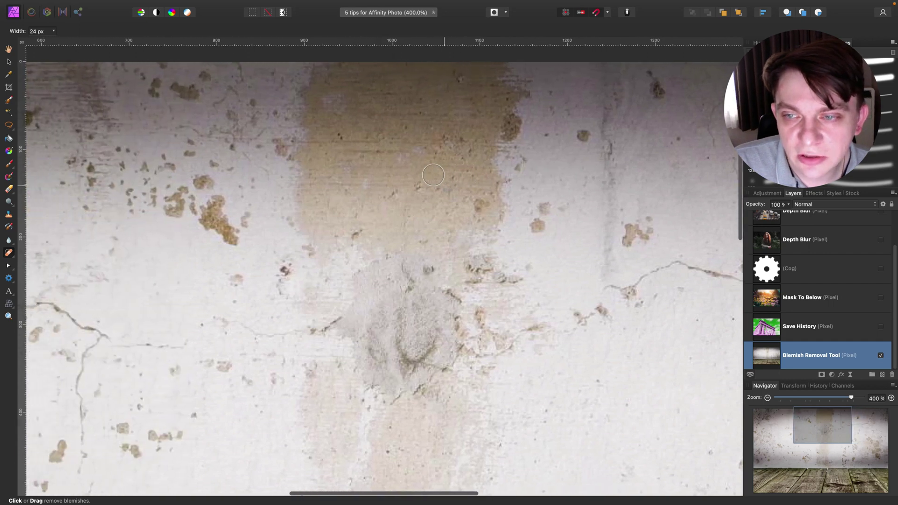
scroll(337, 184, left, 3)
scroll(336, 183, up, 3)
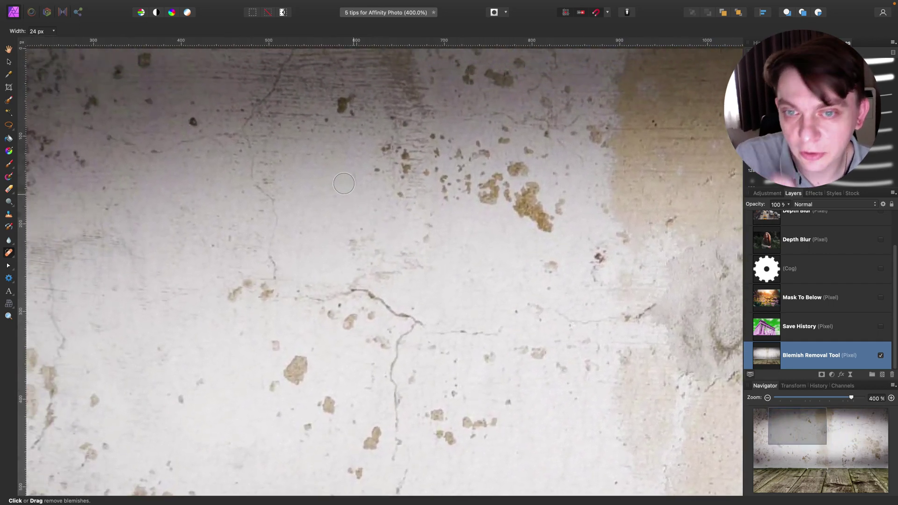
key(bracketleft)
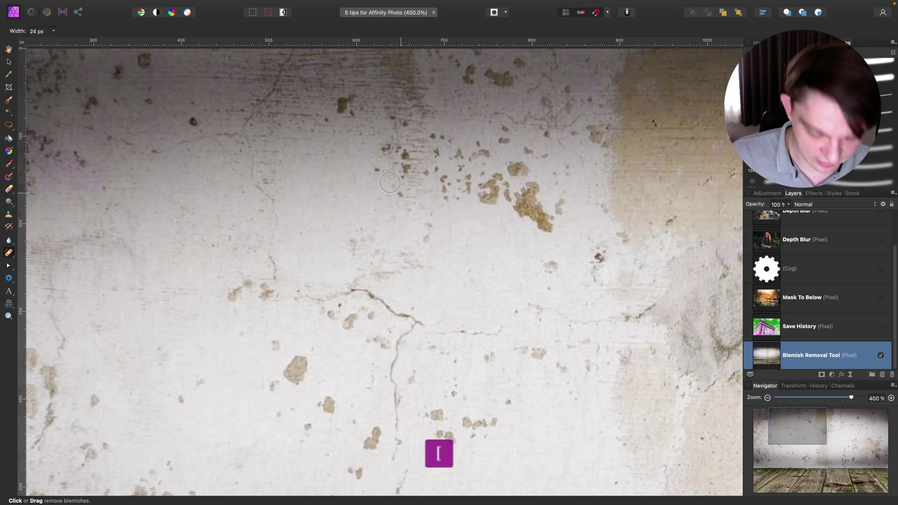
scroll(389, 186, down, 1)
scroll(390, 186, right, 1)
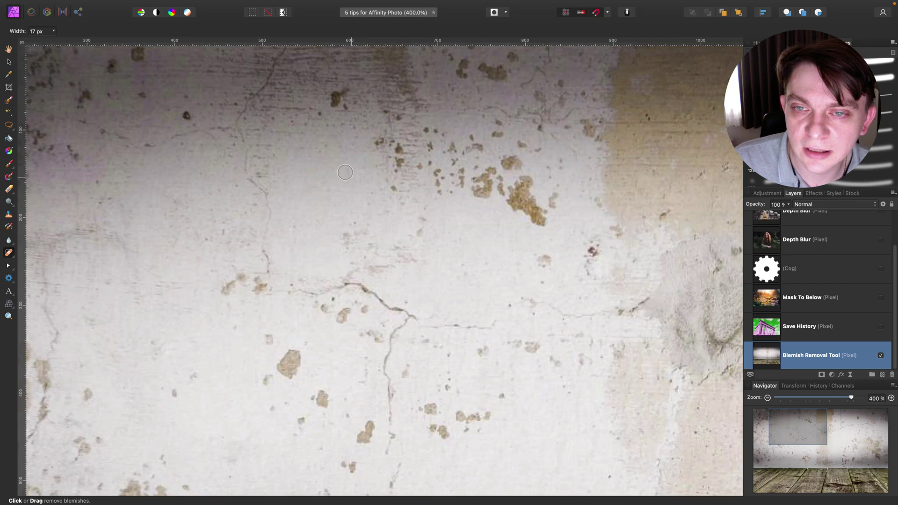
click(391, 189)
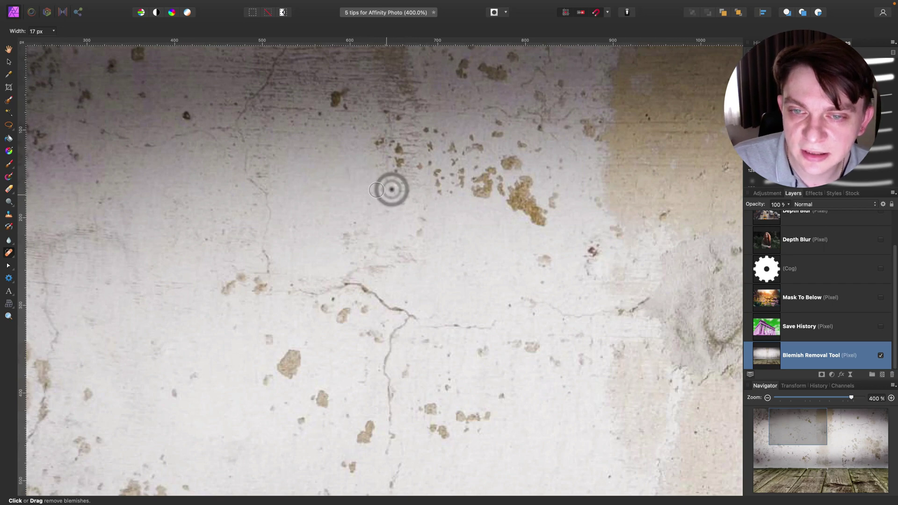
click(421, 220)
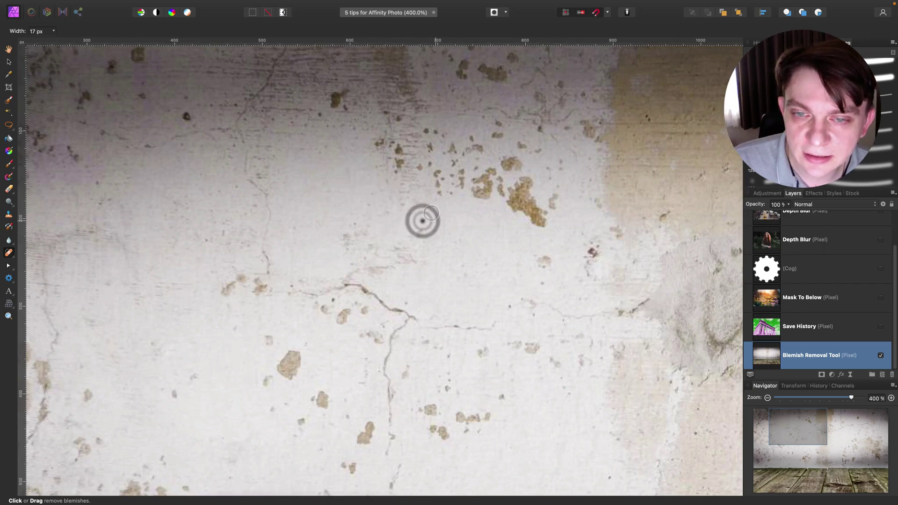
click(425, 210)
click(421, 235)
click(420, 235)
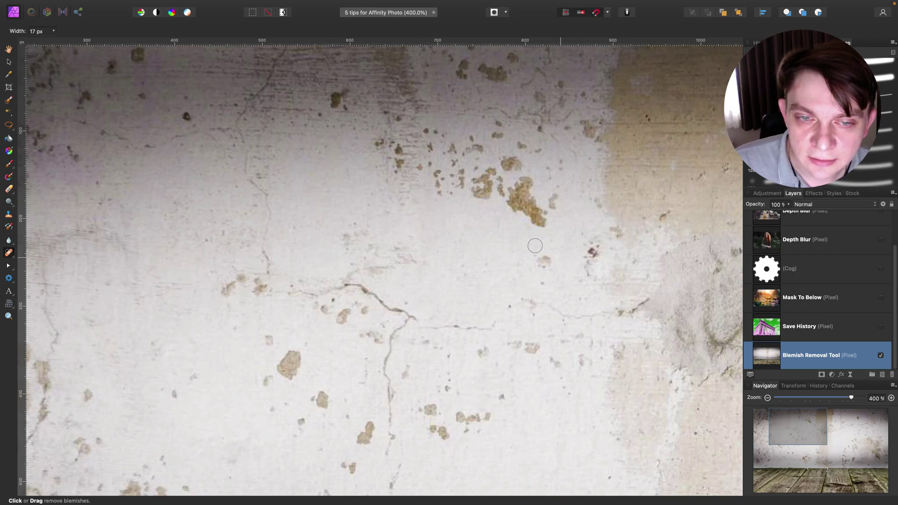
Set the brush width to 20 px and remove the speck between the large ochre patch and the beige stain.
key(bracketright)
scroll(548, 195, right, 1)
click(593, 203)
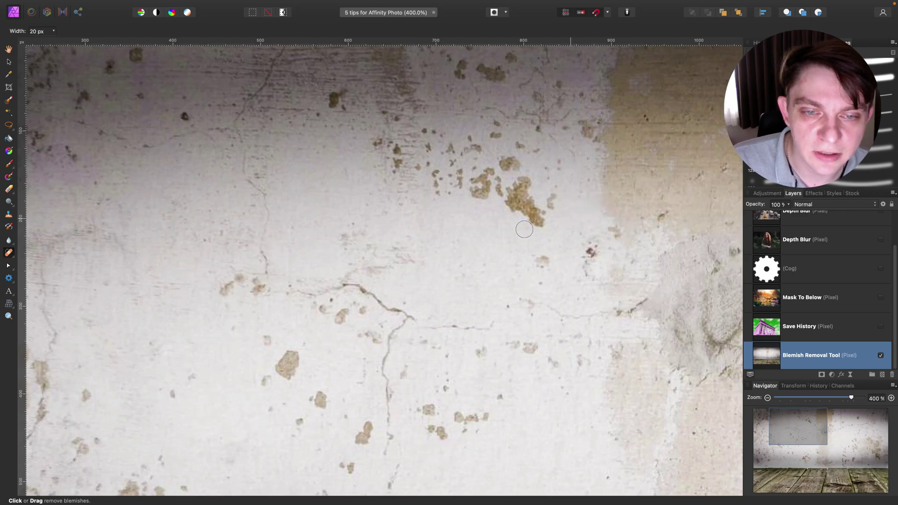
Remove the two faint spots near the large round brown patch on the left wall, using brush widths of 31 px and 22 px.
key(bracketright)
key(bracketright)
scroll(281, 330, right, 1)
click(261, 339)
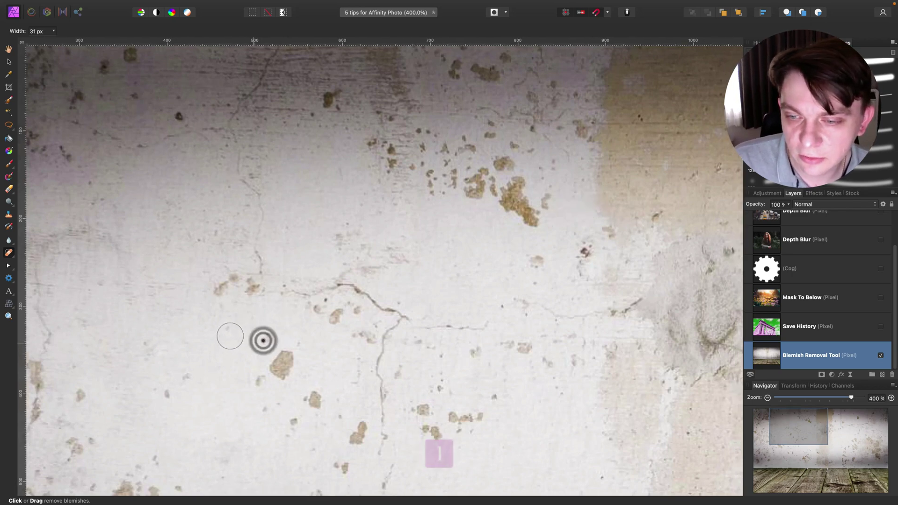
key(bracketleft)
key(bracketleft)
key(bracketleft)
click(226, 327)
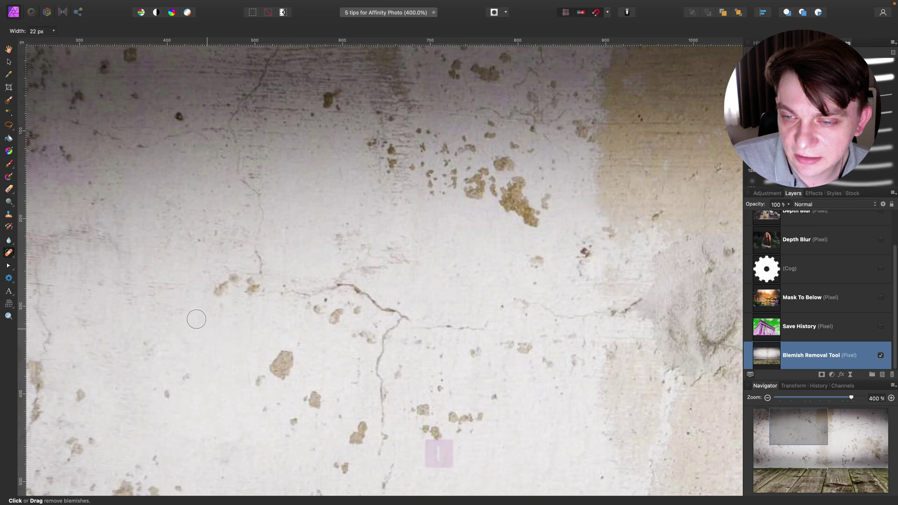
Reselect the Blemish Removal Tool, set its width to 39 px, and remove the brown chip below the large round patch.
click(8, 255)
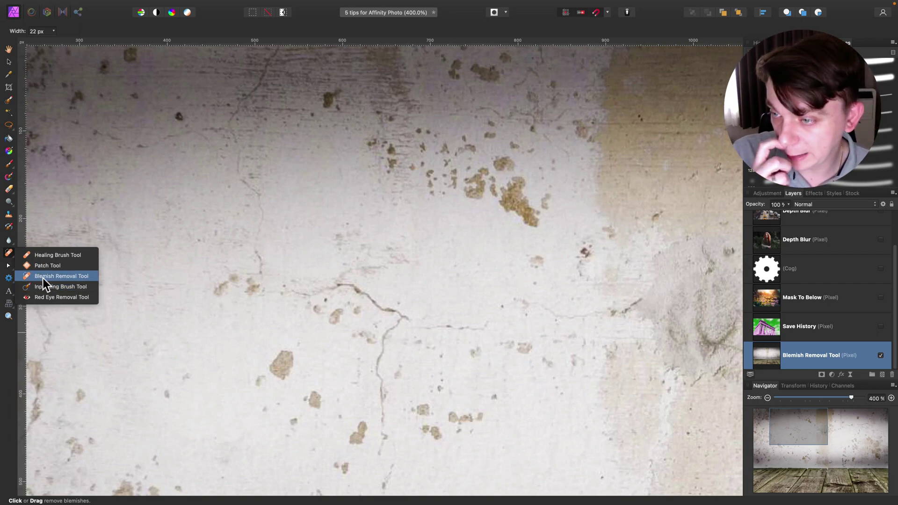
click(66, 277)
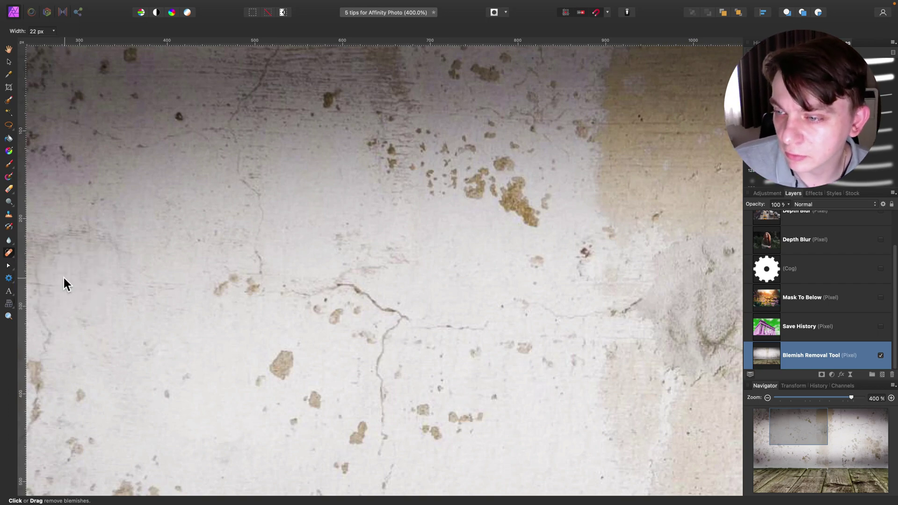
key(bracketright)
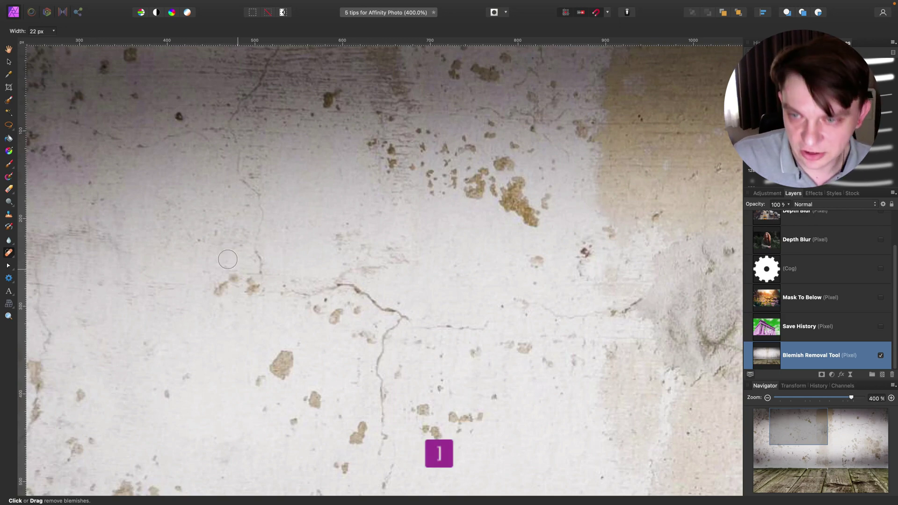
key(bracketright)
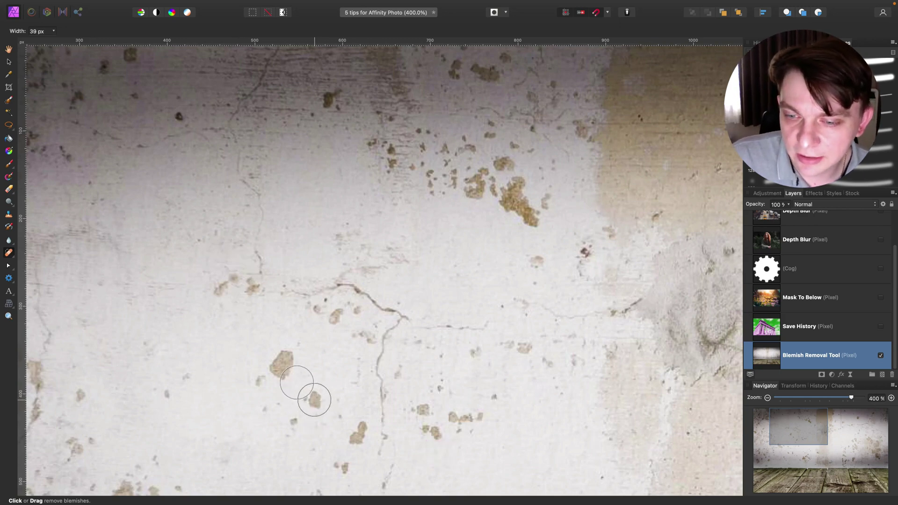
click(311, 398)
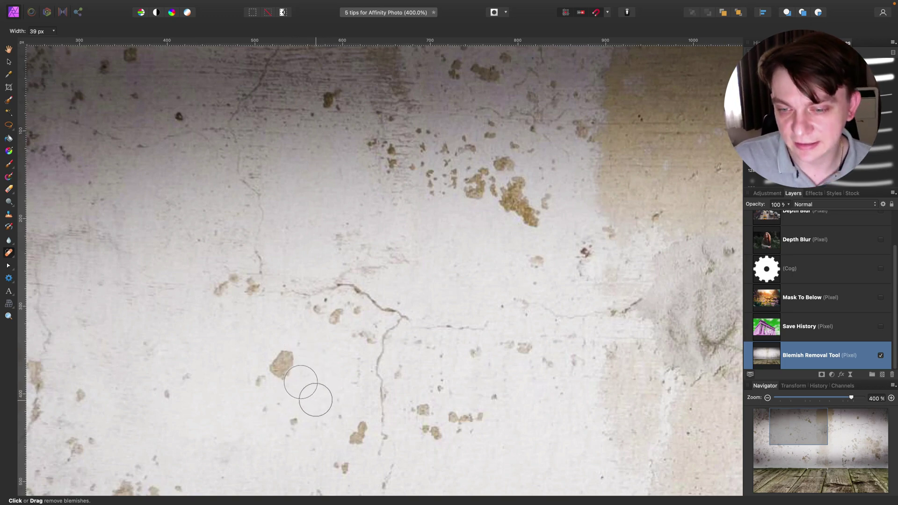
Hide the Blemish Removal Tool layer, and show and select the Save History layer.
scroll(318, 399, down, 3)
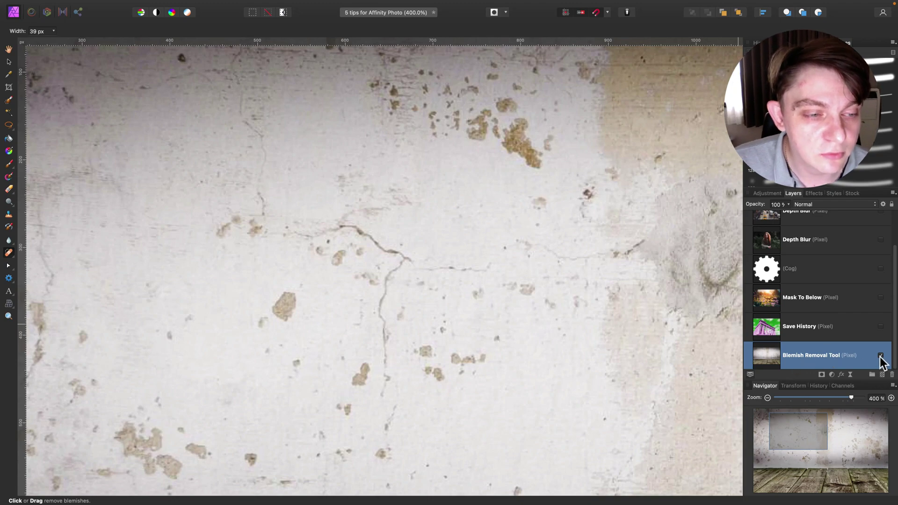
click(881, 356)
click(881, 326)
click(856, 329)
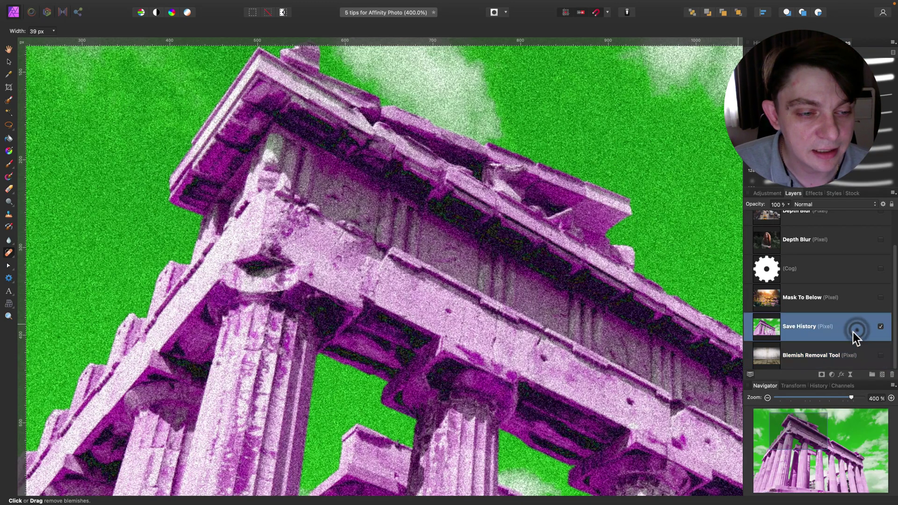
Examine the document's edit history in an enlarged list, stepping back through its position and returning to the latest state.
key(super+0)
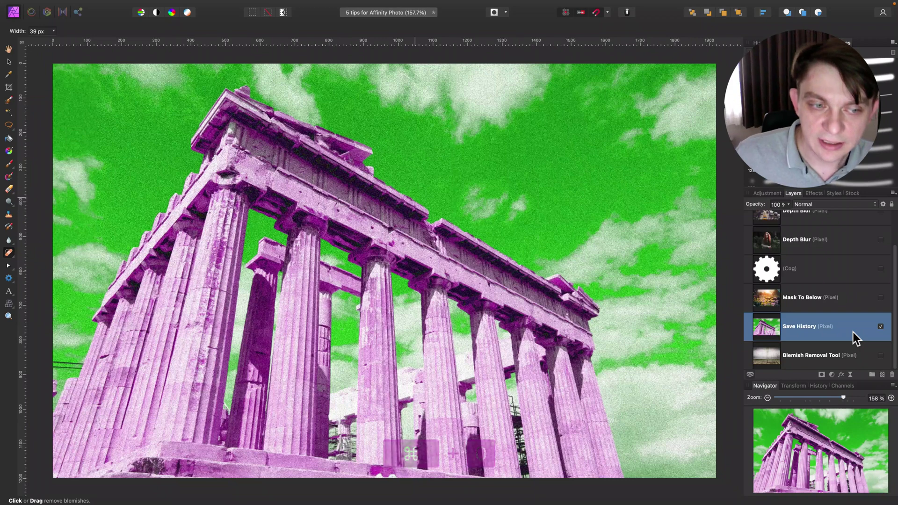
click(819, 386)
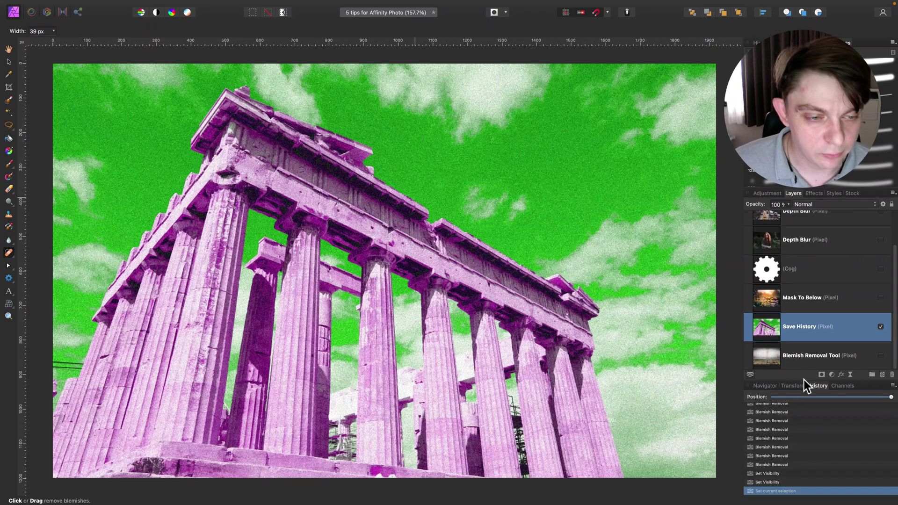
drag(805, 380, 807, 338)
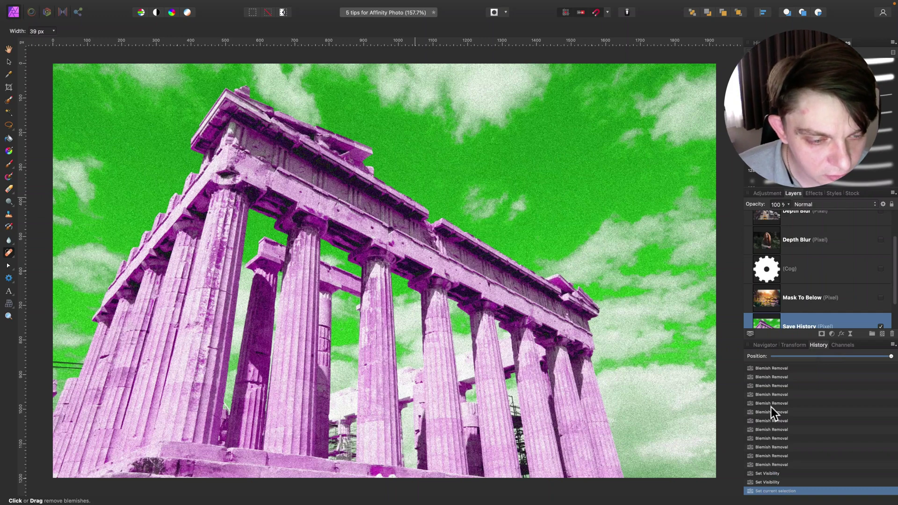
scroll(771, 407, up, 5)
scroll(771, 406, up, 10)
scroll(772, 410, down, 10)
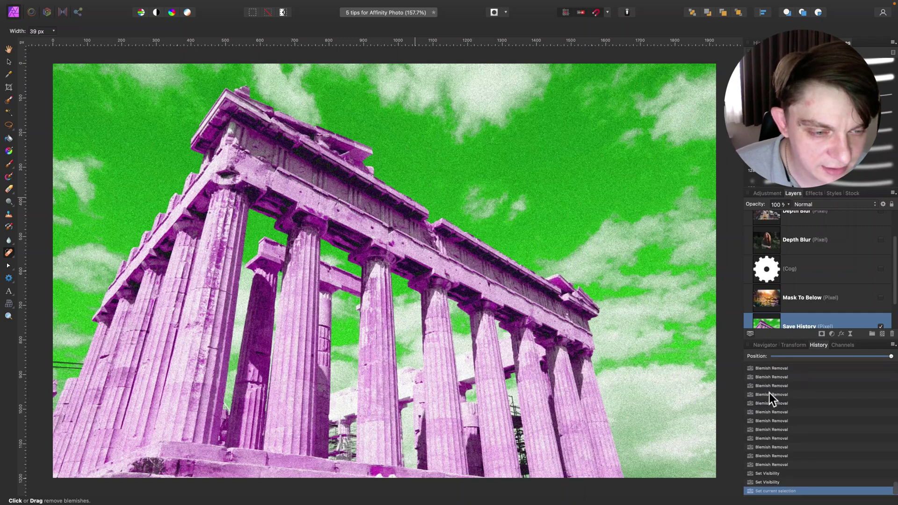
drag(892, 357, 879, 357)
drag(881, 354, 897, 357)
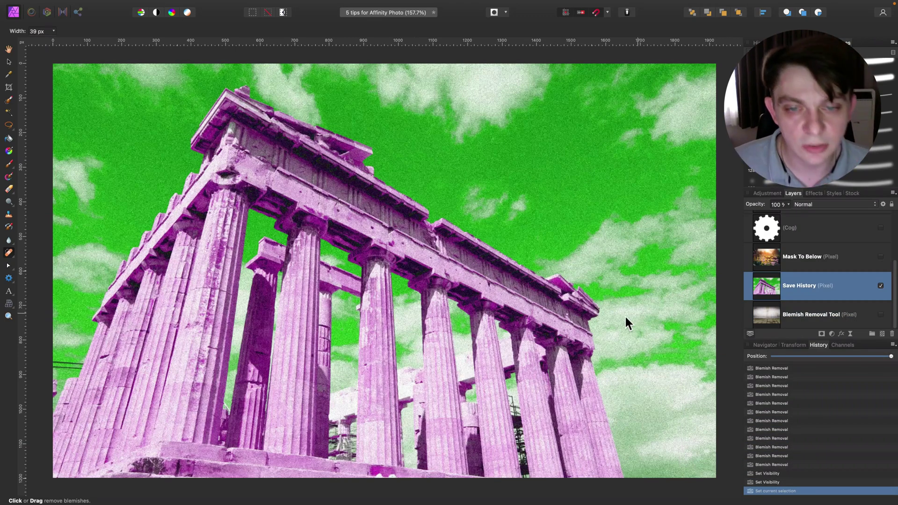
Clear the layer selection and choose the option to save the history with the document.
scroll(625, 315, down, 1)
key(super+minus)
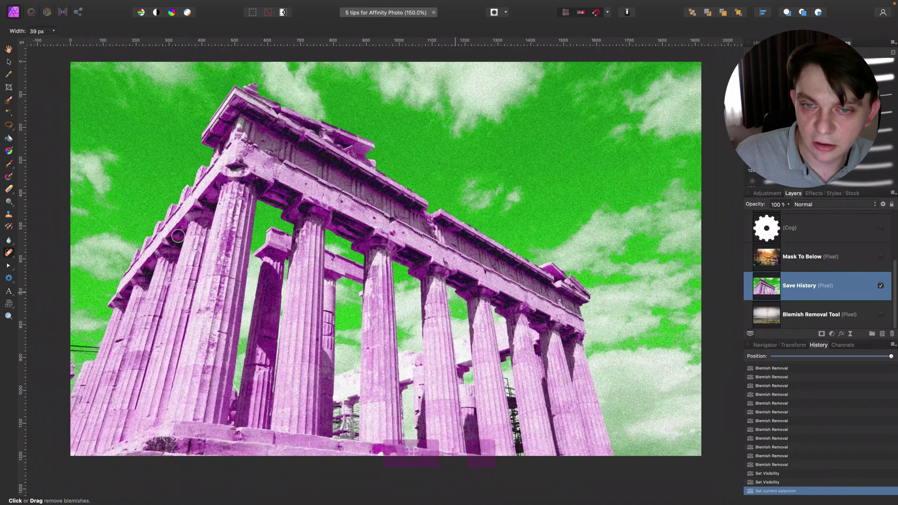
click(8, 61)
click(44, 66)
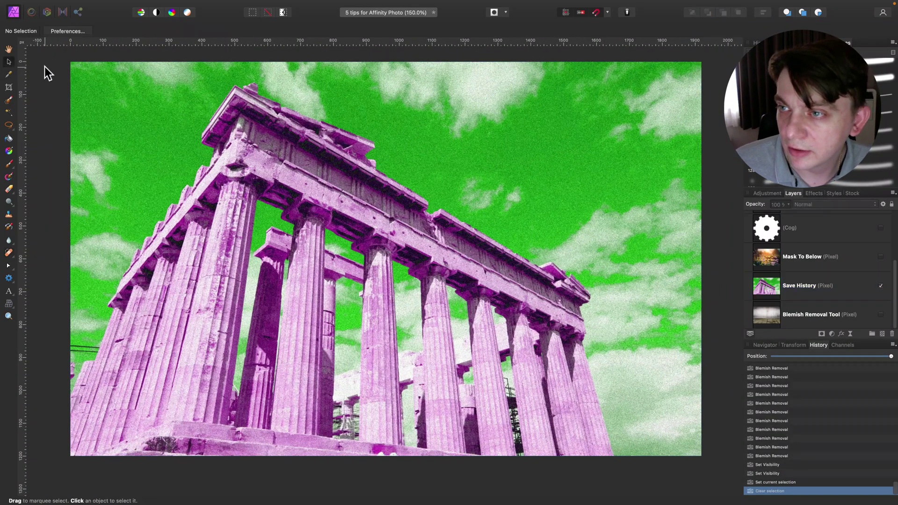
key(super+minus)
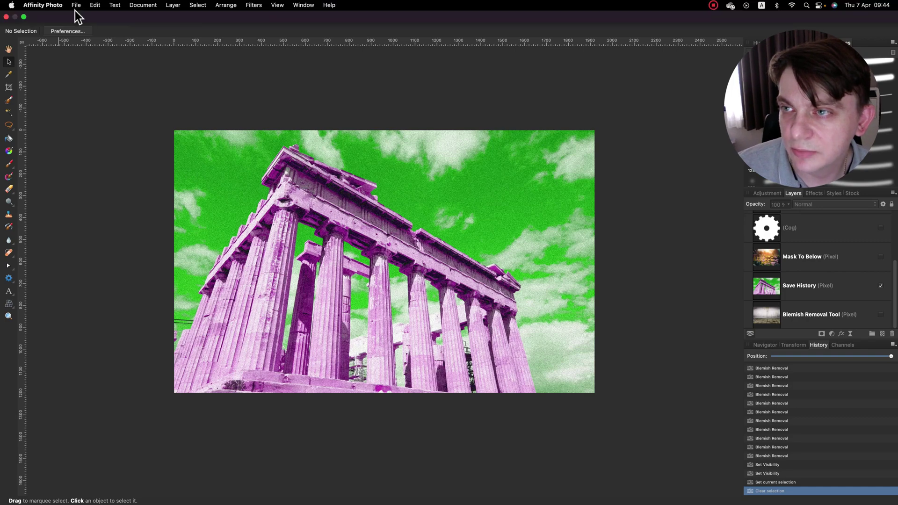
click(75, 6)
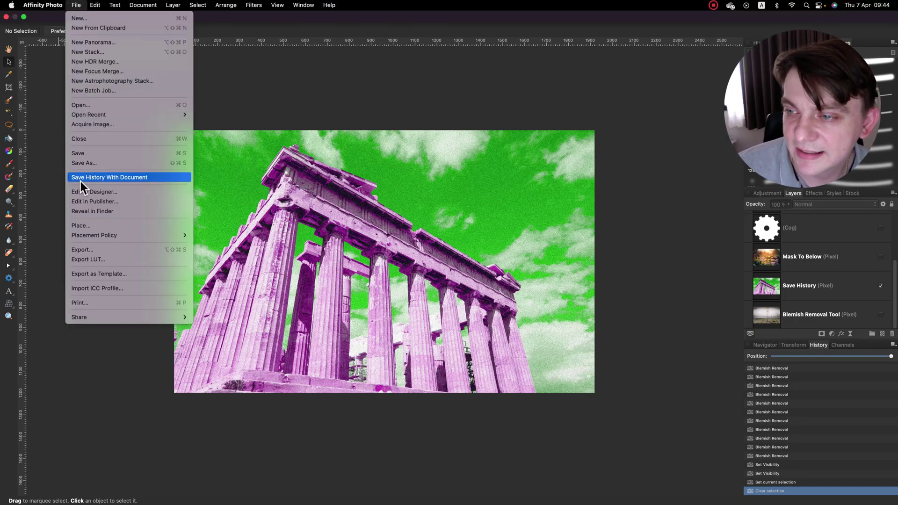
click(145, 178)
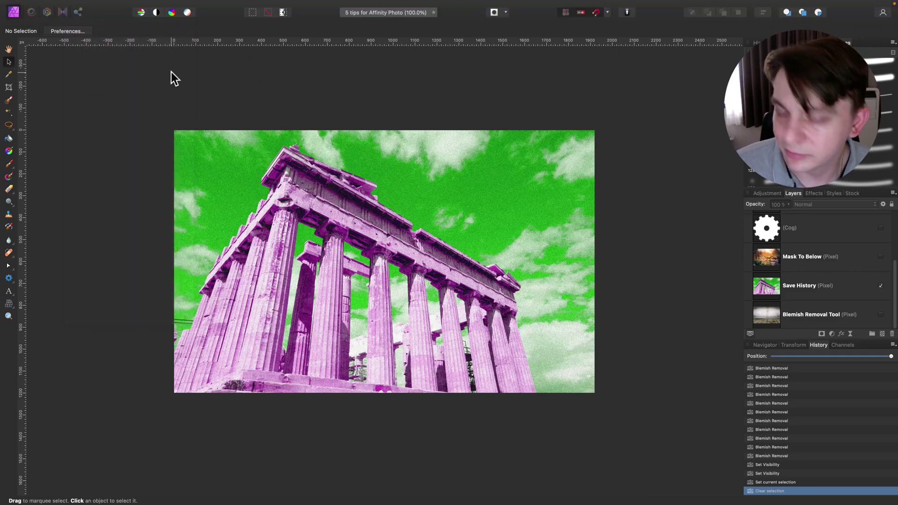
Hide the Save History layer, and select and show the Mask To Below layer.
key(super+plus)
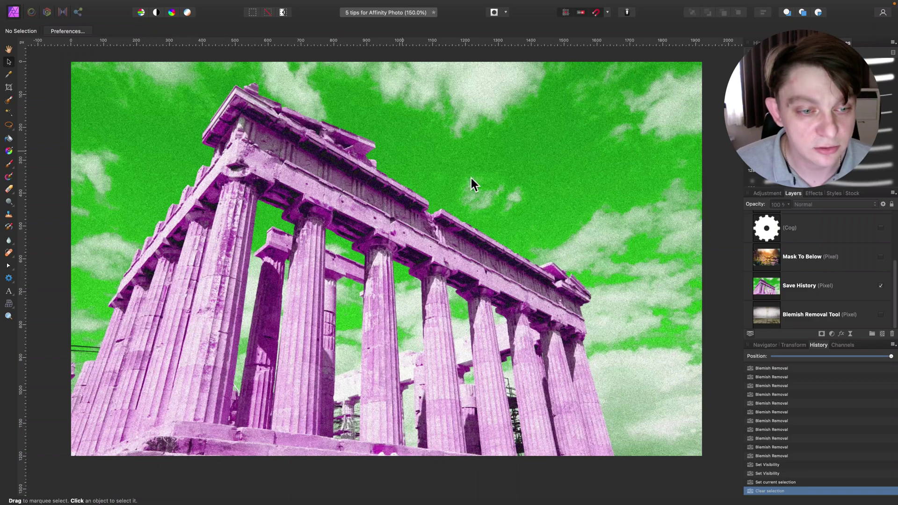
click(765, 346)
click(858, 263)
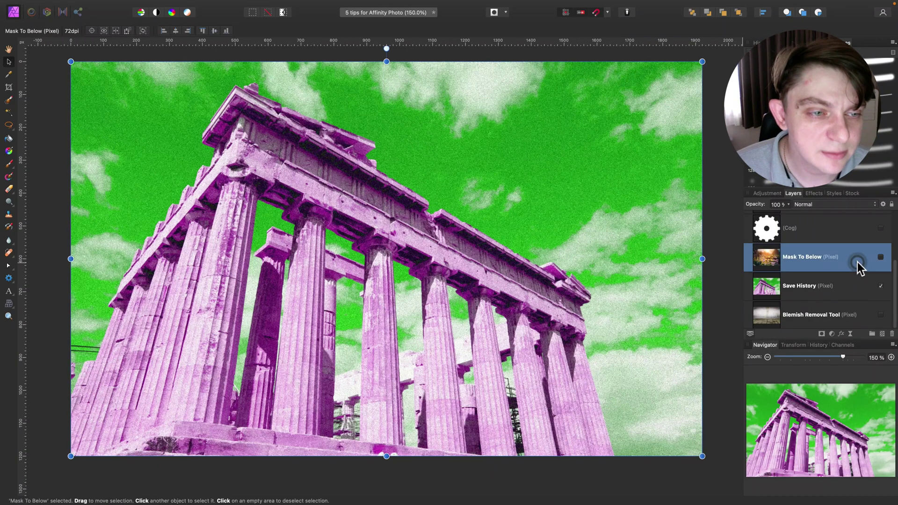
click(882, 286)
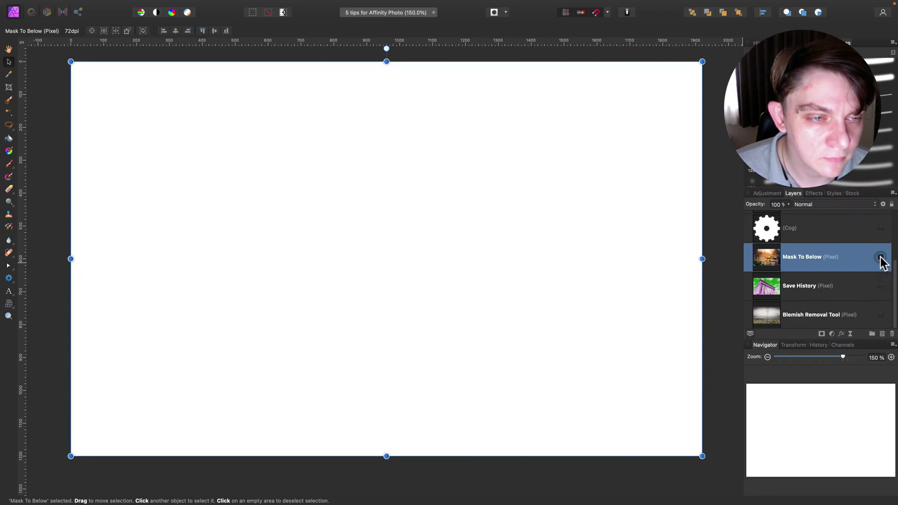
click(882, 258)
key(super+d)
key(super+minus)
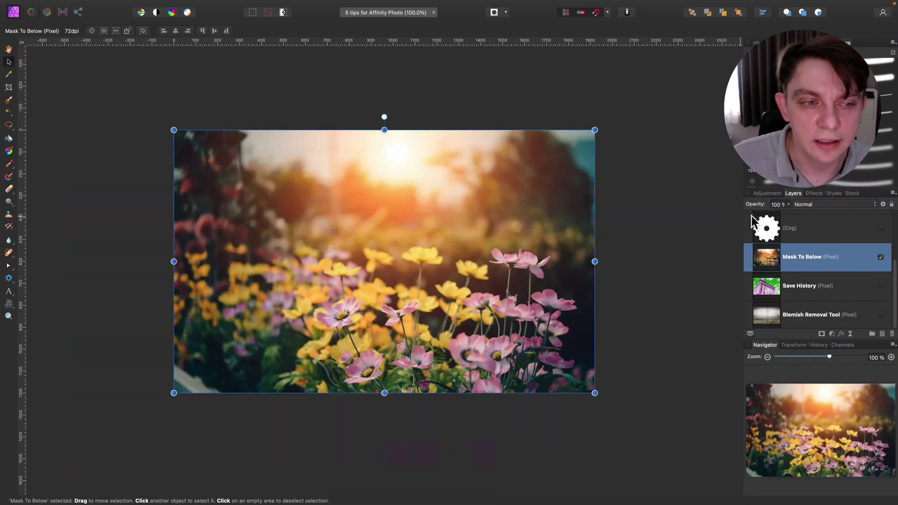
Show and select the Cog shape layer, and apply it as a mask to the flower photo layer below.
click(823, 228)
click(881, 229)
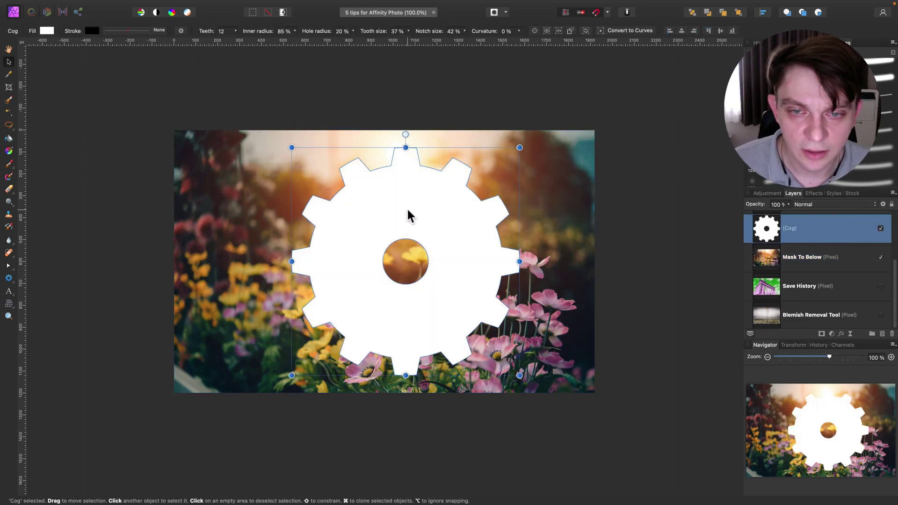
click(8, 278)
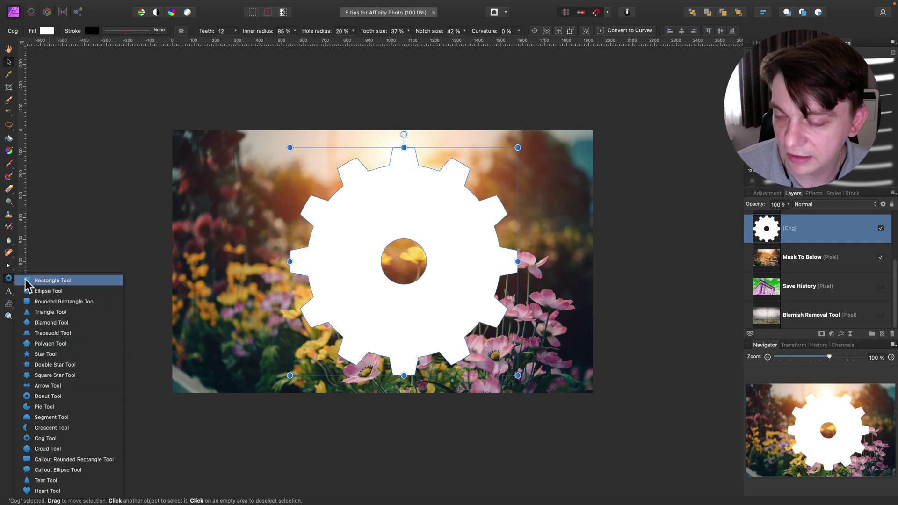
click(9, 280)
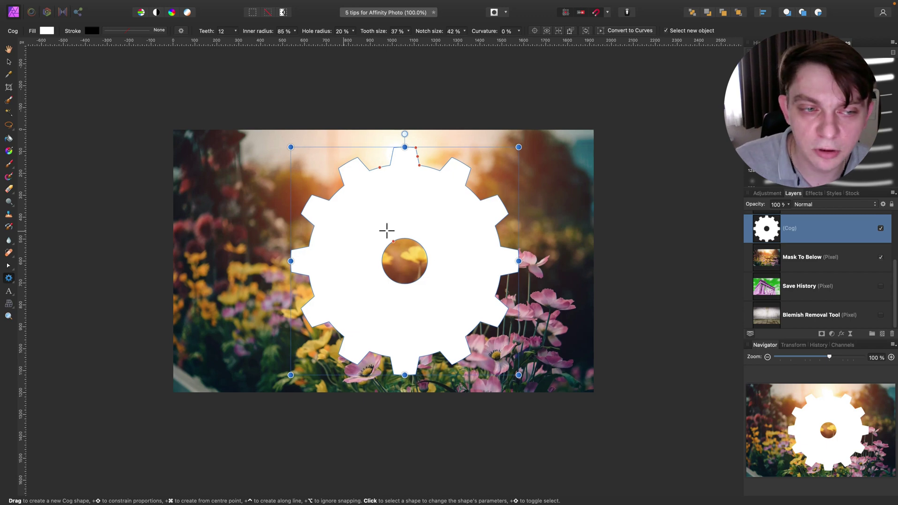
click(9, 61)
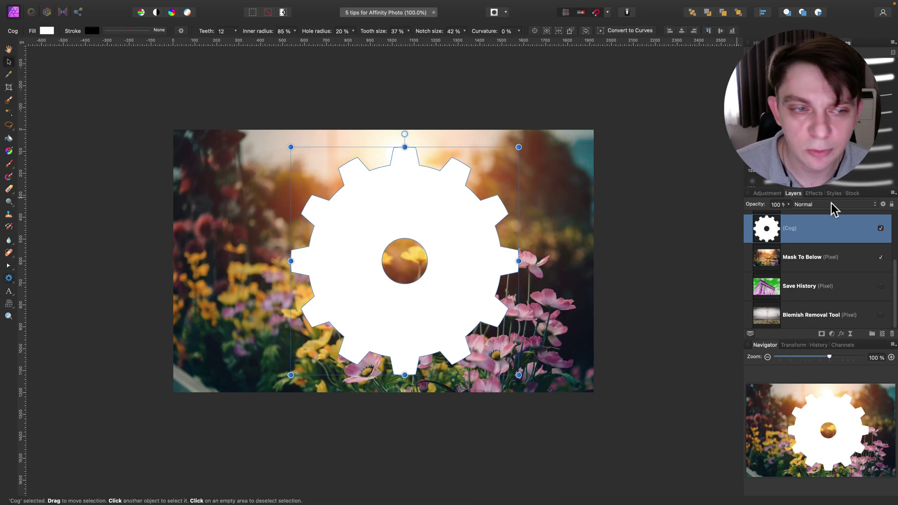
right_click(810, 225)
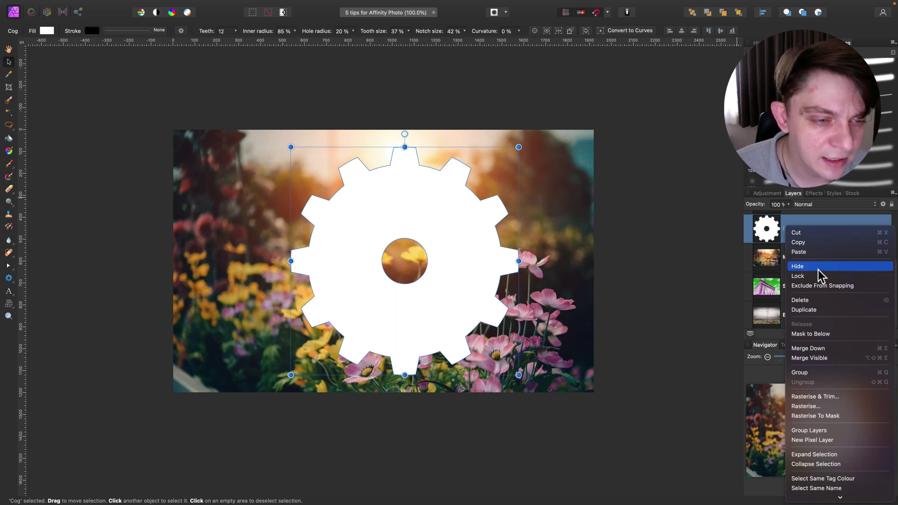
click(826, 335)
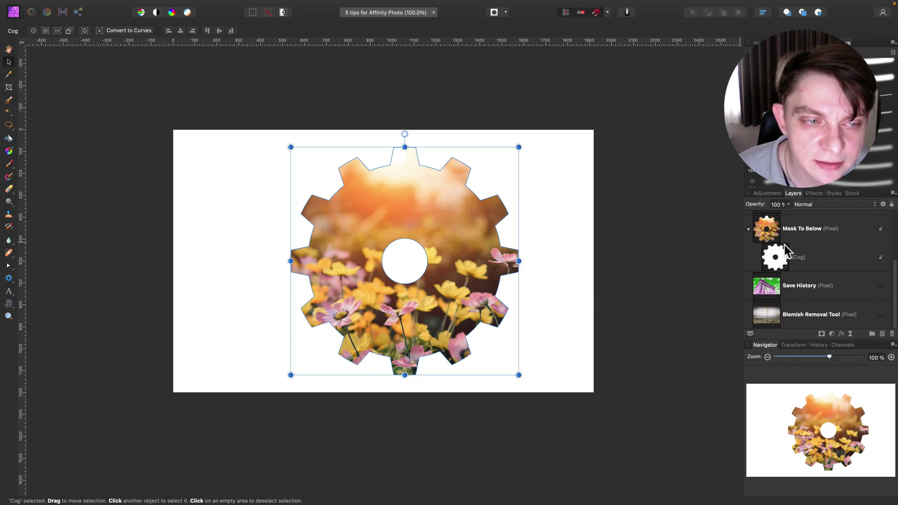
Center the cog mask on the canvas, and try transforming the masked photo and its mask.
mouse_move(455, 201)
mouse_down()
mouse_move(392, 198)
mouse_move(425, 164)
mouse_move(466, 211)
mouse_move(362, 229)
mouse_move(329, 142)
mouse_move(526, 151)
mouse_move(539, 251)
mouse_move(419, 181)
mouse_move(561, 145)
mouse_move(290, 132)
mouse_move(270, 243)
mouse_move(570, 246)
mouse_move(576, 164)
mouse_move(562, 137)
mouse_move(278, 134)
mouse_move(266, 242)
mouse_move(435, 240)
mouse_move(439, 196)
mouse_move(431, 197)
mouse_move(557, 203)
mouse_move(431, 175)
mouse_move(354, 295)
mouse_move(560, 229)
mouse_move(402, 224)
mouse_move(467, 219)
mouse_move(460, 210)
mouse_up()
click(844, 225)
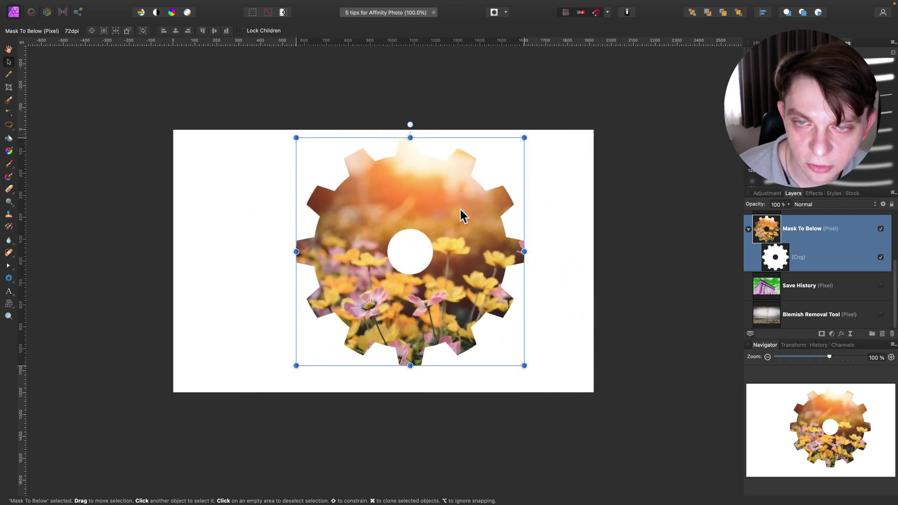
drag(408, 123, 532, 201)
key(super+z)
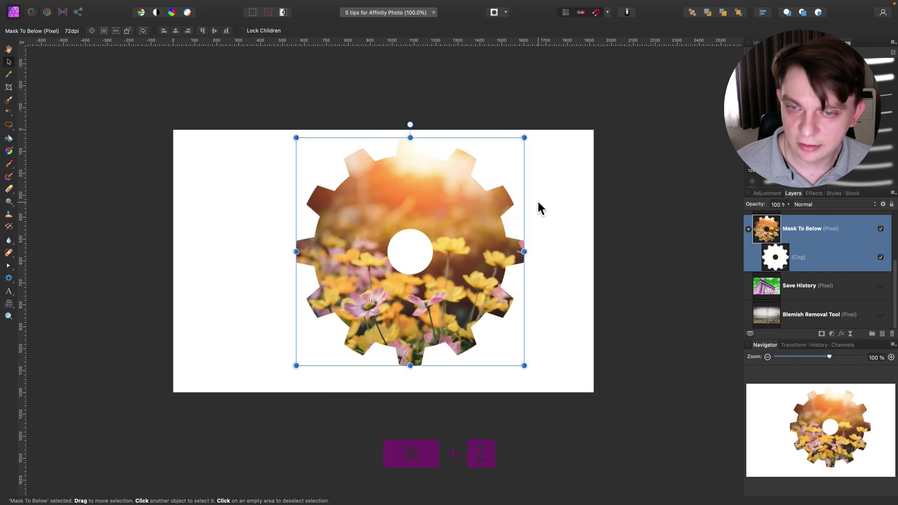
click(774, 261)
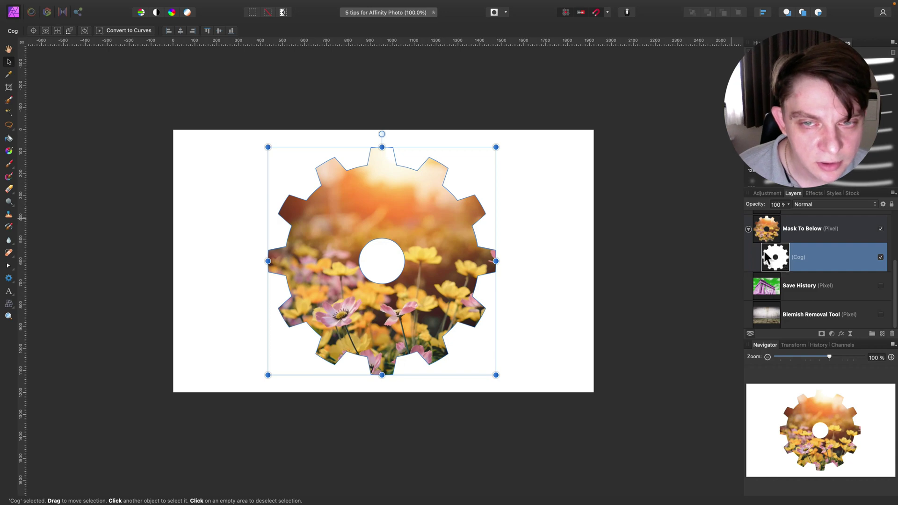
drag(499, 142, 541, 188)
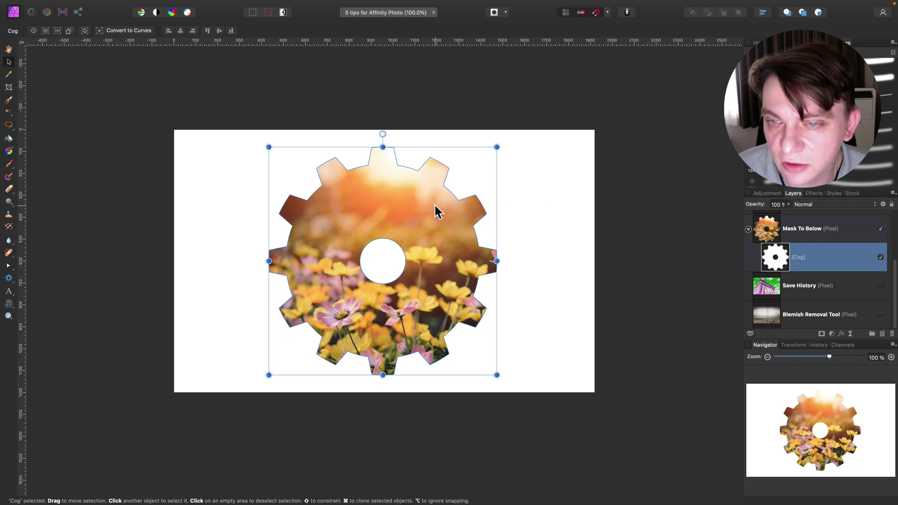
Reshape the cog mask to rounded lobes with hole radius 9%, tooth size 0%, notch size 0% and curvature 100%.
click(9, 279)
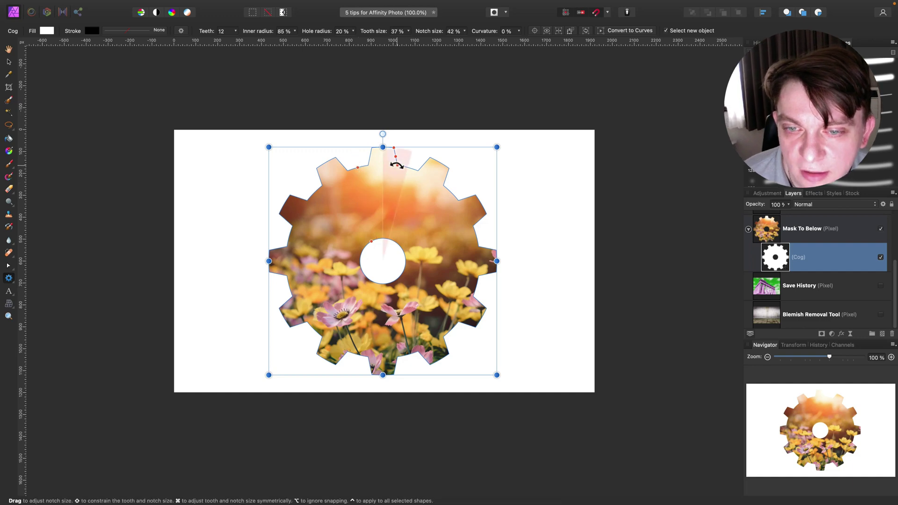
mouse_move(371, 241)
mouse_down()
mouse_move(337, 193)
mouse_move(385, 247)
mouse_move(361, 210)
mouse_move(395, 237)
mouse_move(379, 252)
mouse_up()
mouse_move(392, 148)
mouse_down()
mouse_move(379, 146)
mouse_move(401, 150)
mouse_move(401, 164)
mouse_move(412, 165)
mouse_move(399, 152)
mouse_up()
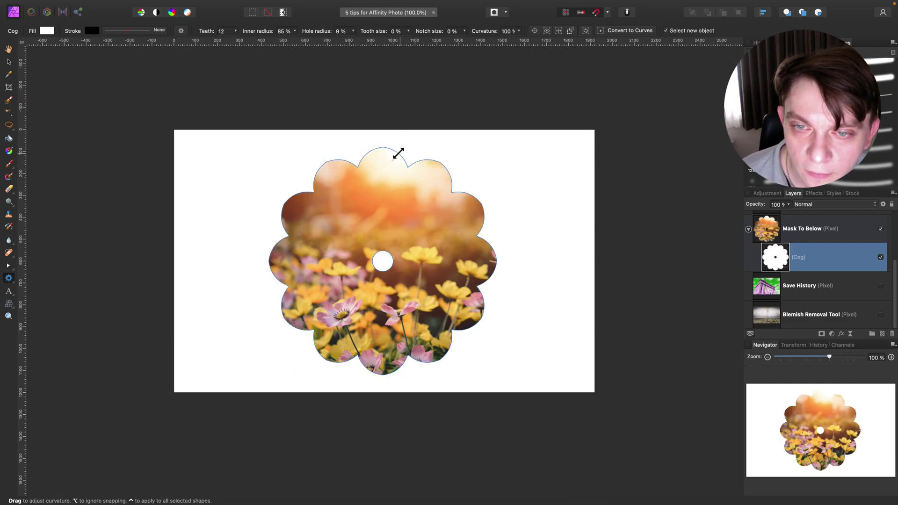
Set the cog mask to 10 teeth, 67% inner radius and 20% hole radius to form a flower, and deselect it.
click(236, 30)
drag(234, 40, 230, 40)
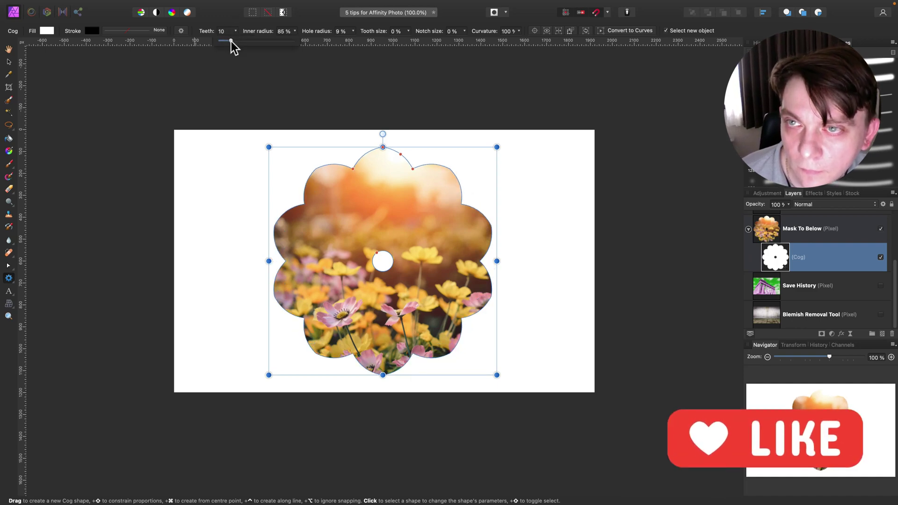
click(357, 168)
drag(357, 171, 359, 188)
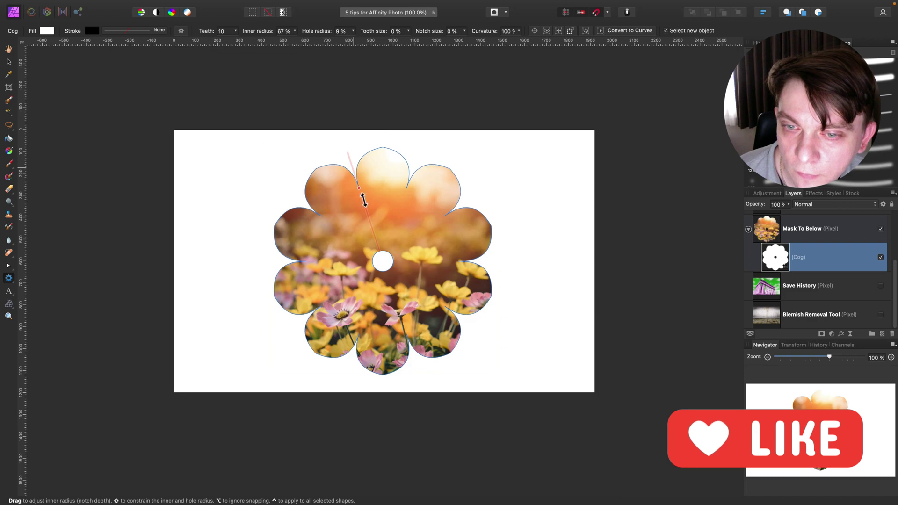
drag(373, 254, 369, 242)
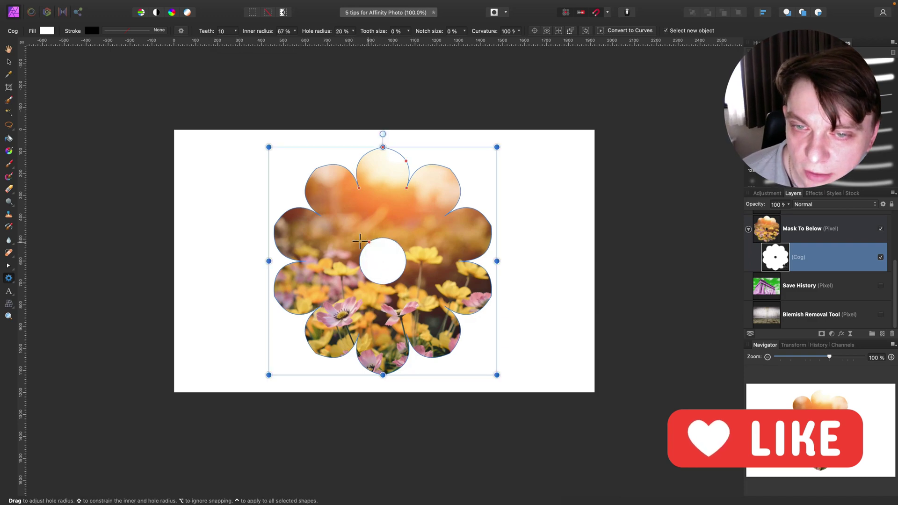
click(6, 57)
click(218, 156)
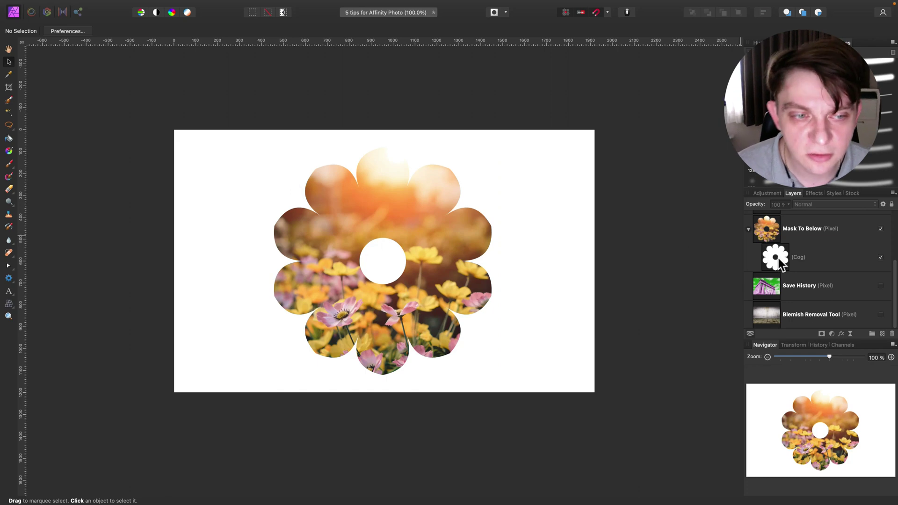
Examine the Cog mask nested in the flower photo layer and the Mask to Below option for that layer.
click(779, 263)
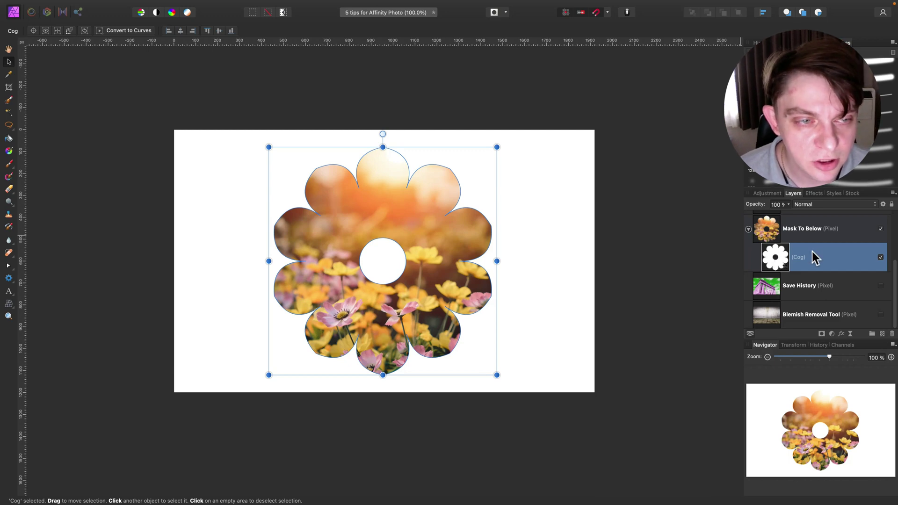
click(818, 221)
right_click(818, 221)
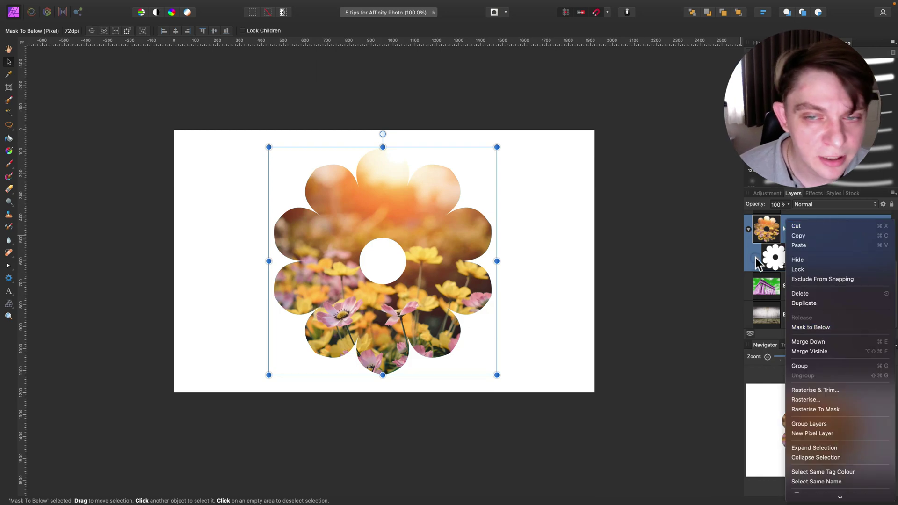
click(773, 255)
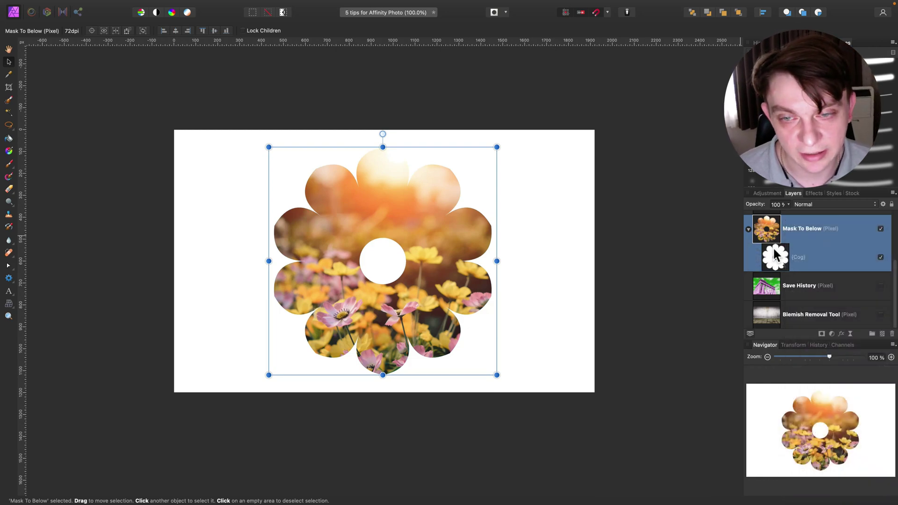
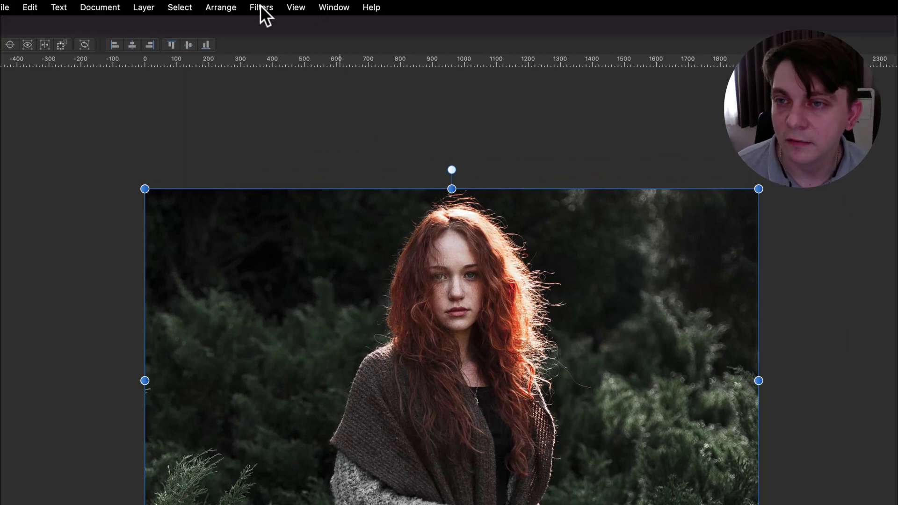
Start a Depth of Field Blur on the portrait, centred on the face, with radius 6.9 px, vibrance 12% and clarity 0.4 px.
click(260, 7)
mouse_move(266, 47)
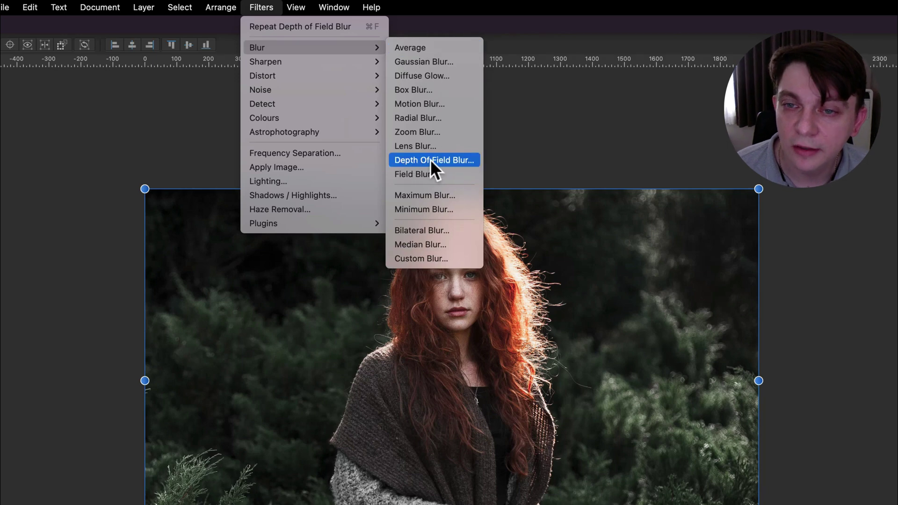
click(456, 160)
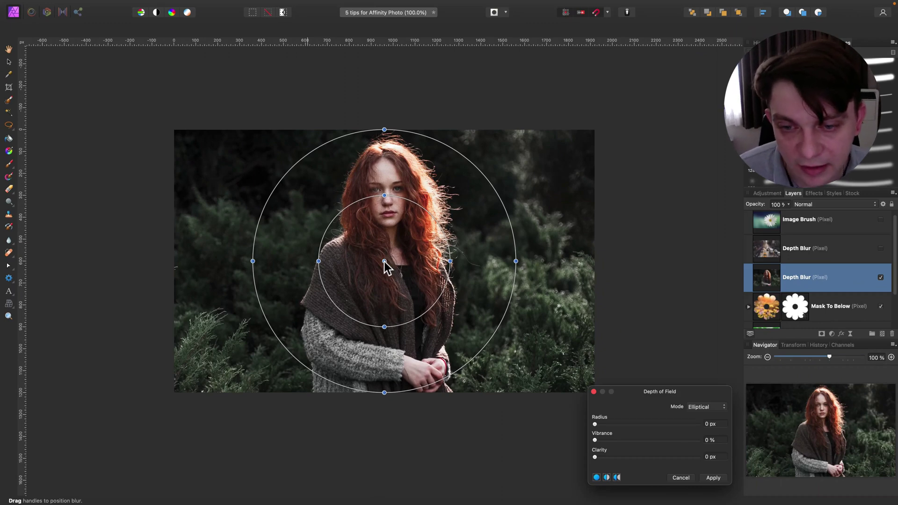
drag(385, 261, 386, 209)
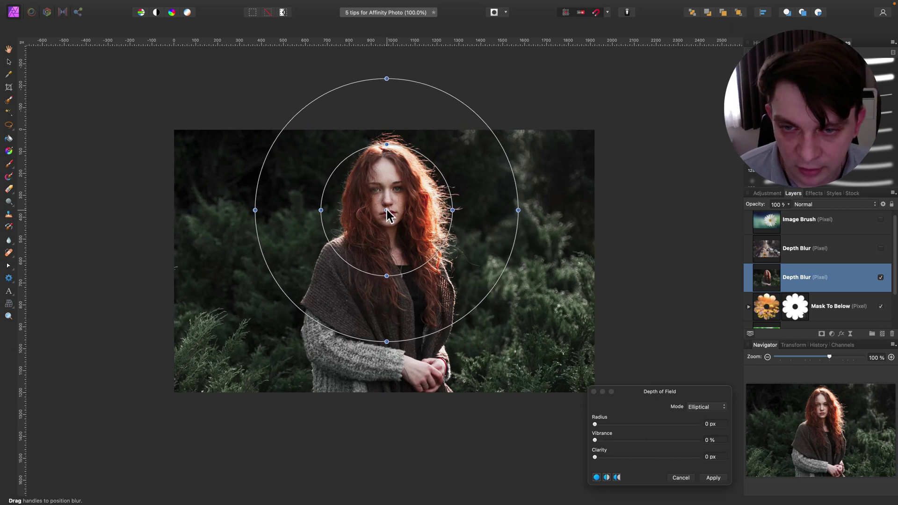
click(613, 425)
drag(633, 397, 562, 257)
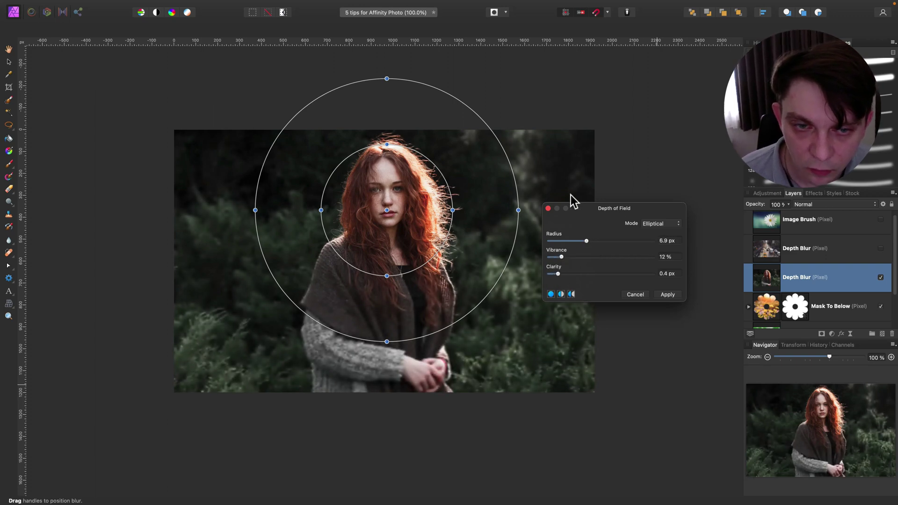
drag(573, 205, 641, 229)
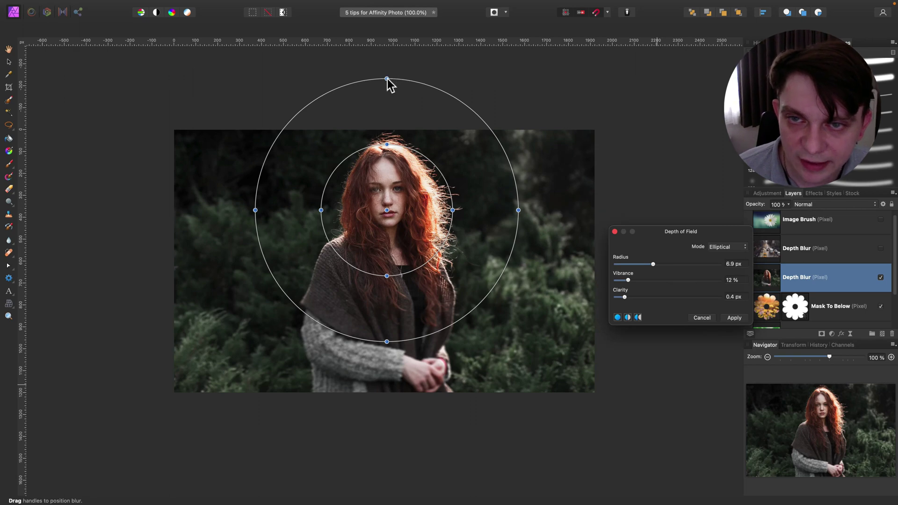
Reshape the elliptical focus area into a narrower upright oval, with its inner ring fitted around the woman's head and hair.
drag(387, 80, 385, 124)
drag(518, 207, 380, 94)
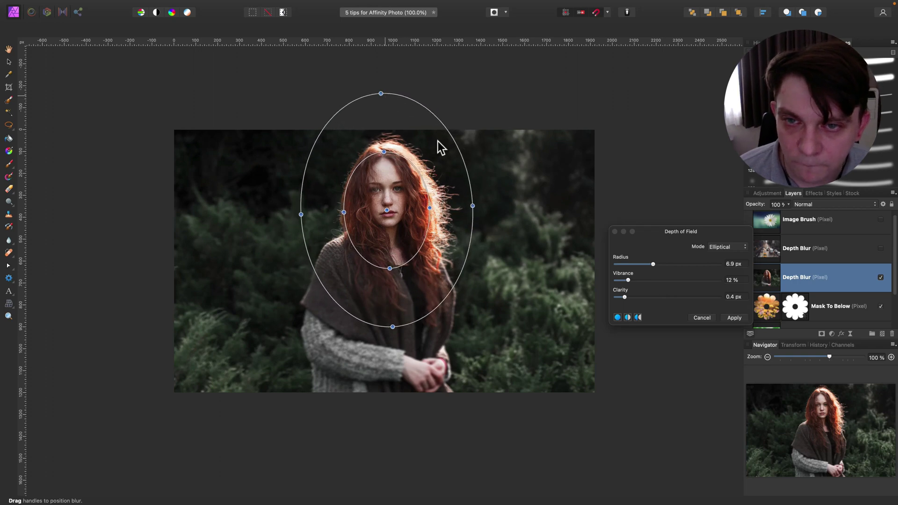
mouse_move(473, 206)
mouse_down()
mouse_move(498, 213)
mouse_move(484, 204)
mouse_up()
drag(396, 327, 402, 352)
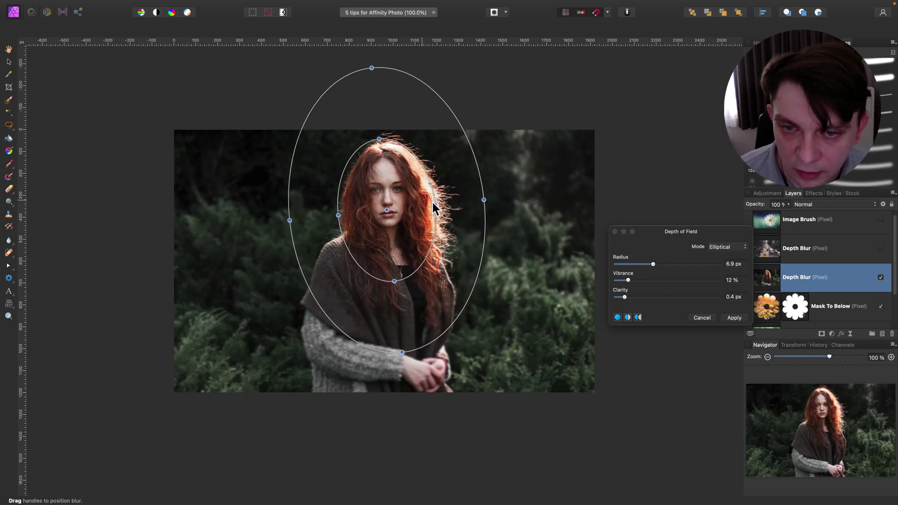
mouse_move(437, 204)
mouse_down()
mouse_move(474, 198)
mouse_move(417, 205)
mouse_move(476, 202)
mouse_move(430, 207)
mouse_up()
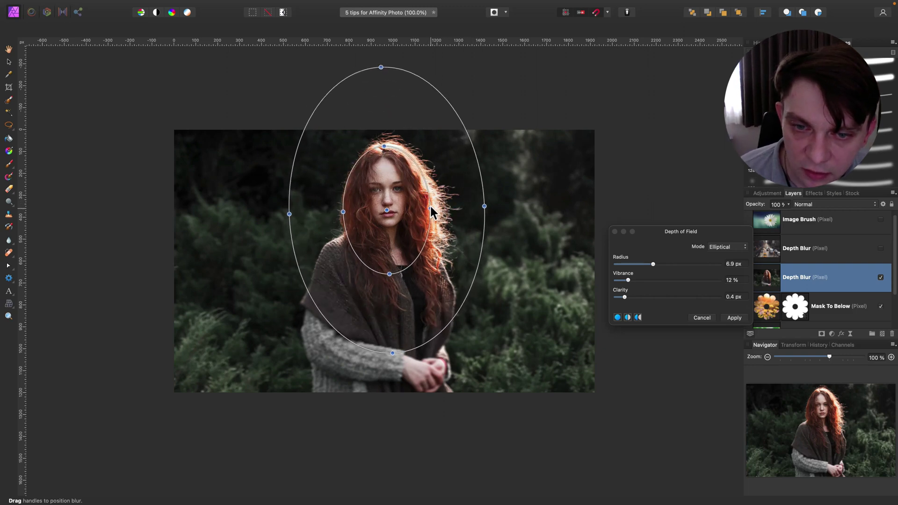
Increase the blur radius to 12.3 px, apply the filter, and toggle the portrait layer's visibility off and on.
click(664, 264)
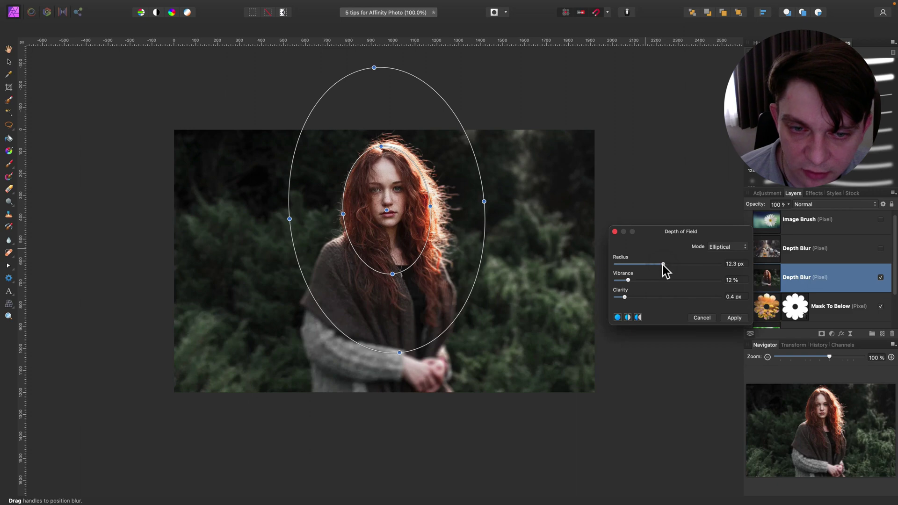
click(735, 318)
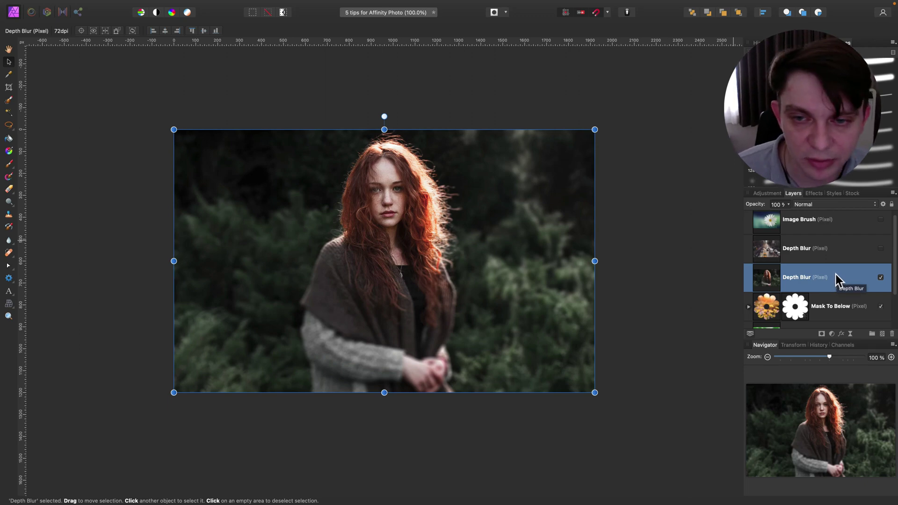
click(880, 277)
click(881, 277)
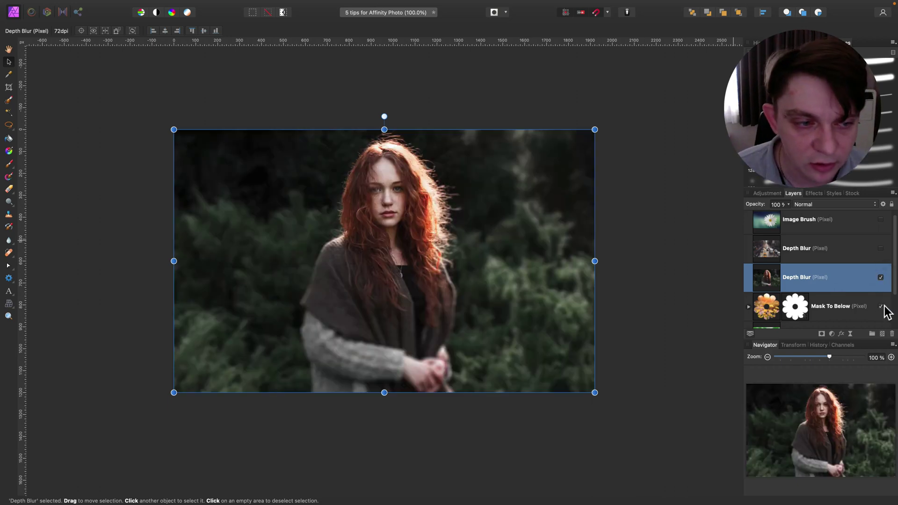
Show the city traffic Depth Blur layer and start a Depth of Field Blur on it with a radius of 8.7 px.
click(846, 257)
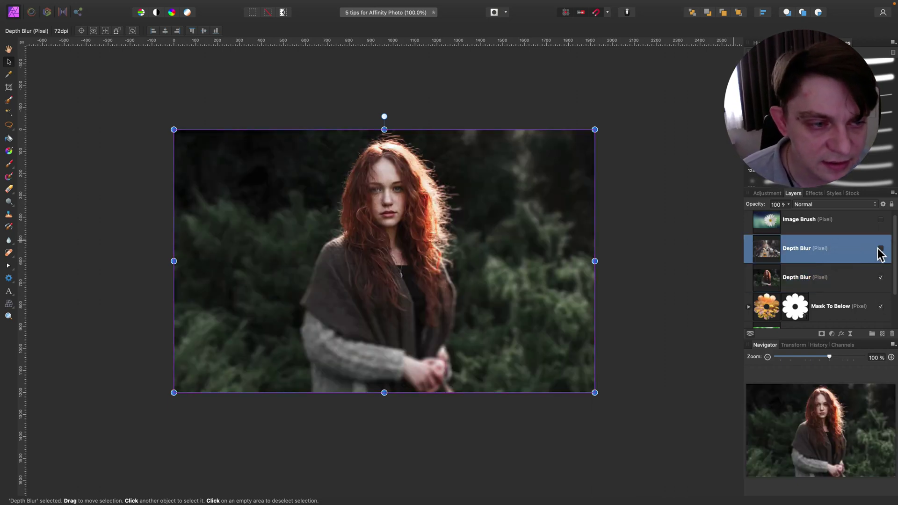
click(880, 248)
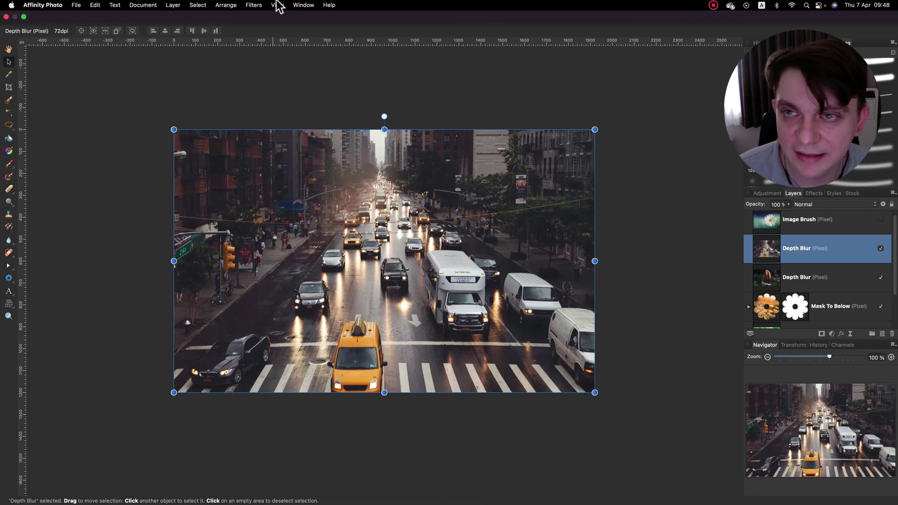
click(254, 5)
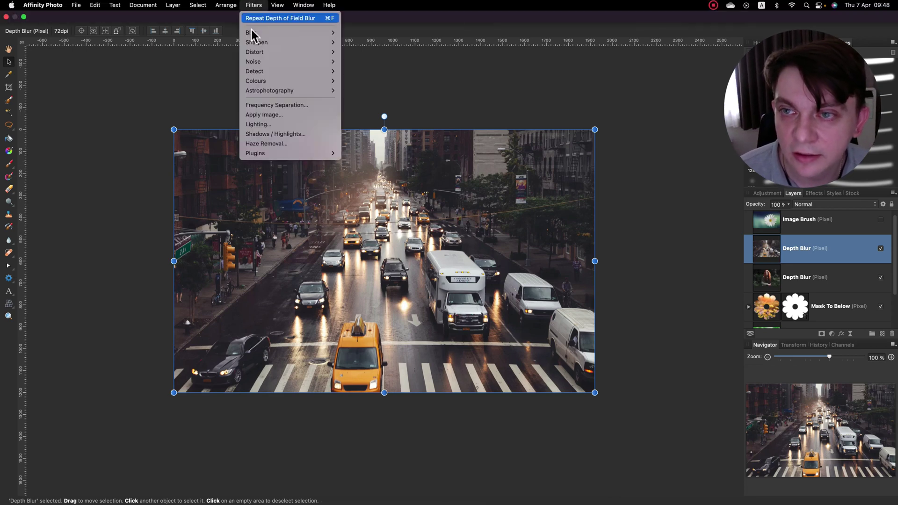
mouse_move(251, 33)
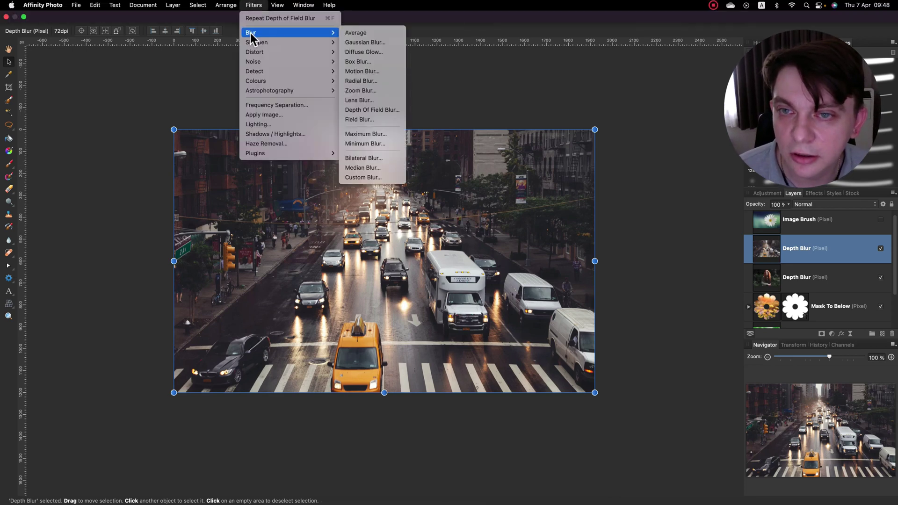
click(363, 110)
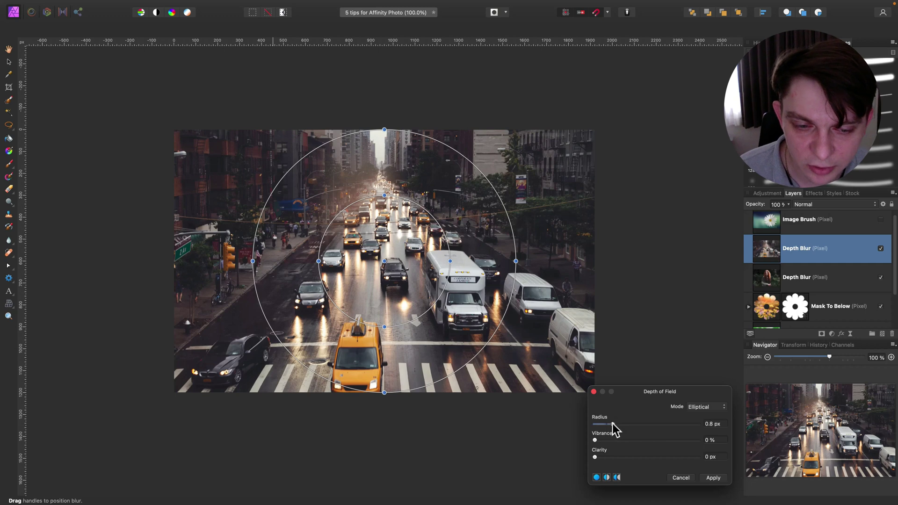
drag(613, 424, 637, 425)
drag(694, 390, 676, 234)
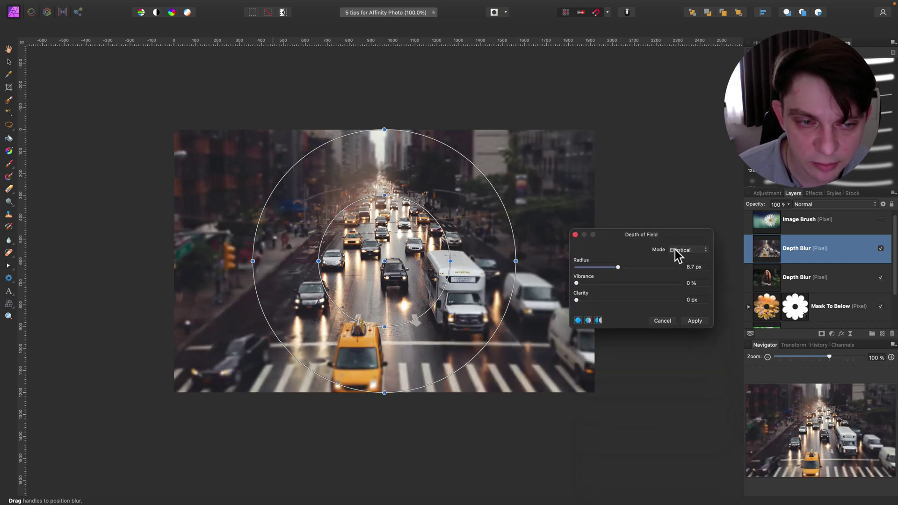
Switch the depth of field mode to Tilt Shift and set the radius to 34.4 px.
click(675, 249)
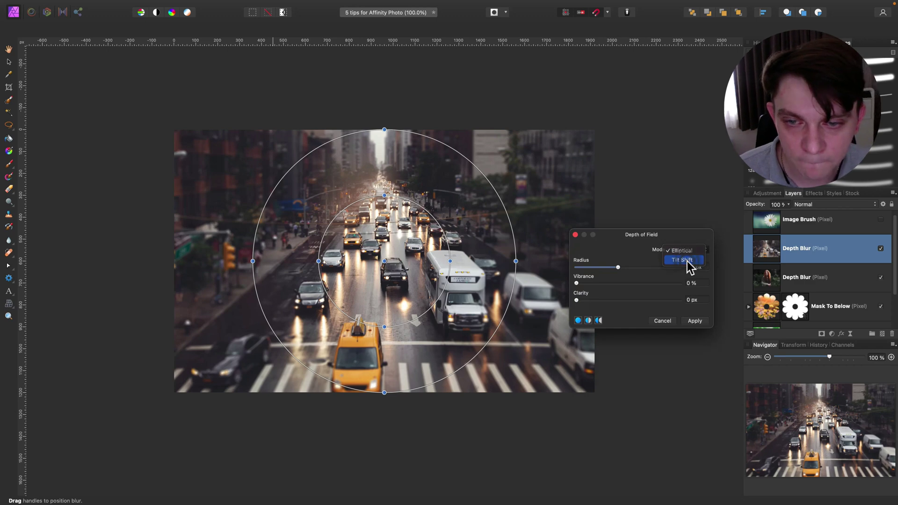
click(687, 260)
mouse_move(638, 269)
mouse_down()
mouse_move(667, 269)
mouse_move(586, 270)
mouse_move(650, 269)
mouse_up()
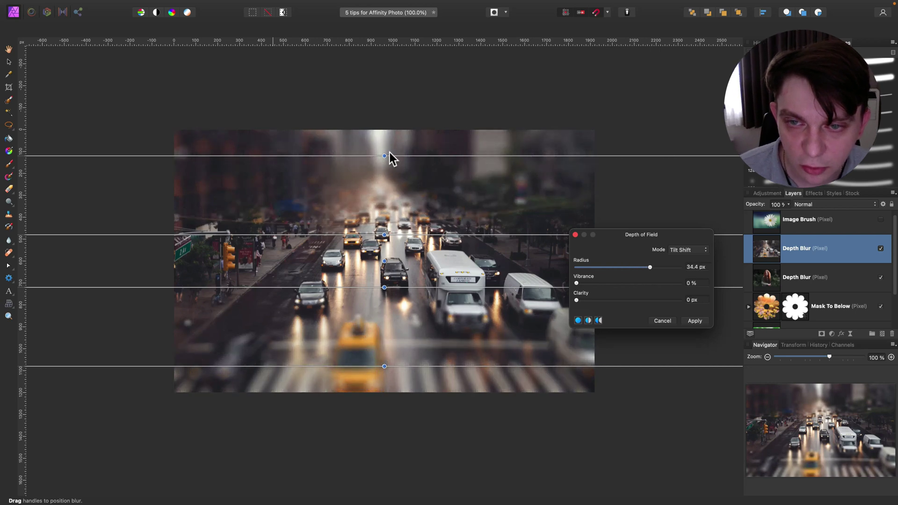
Widen the sharp band over the traffic by moving the tilt shift lines outward up and down the street, and apply the blur.
drag(384, 156, 385, 137)
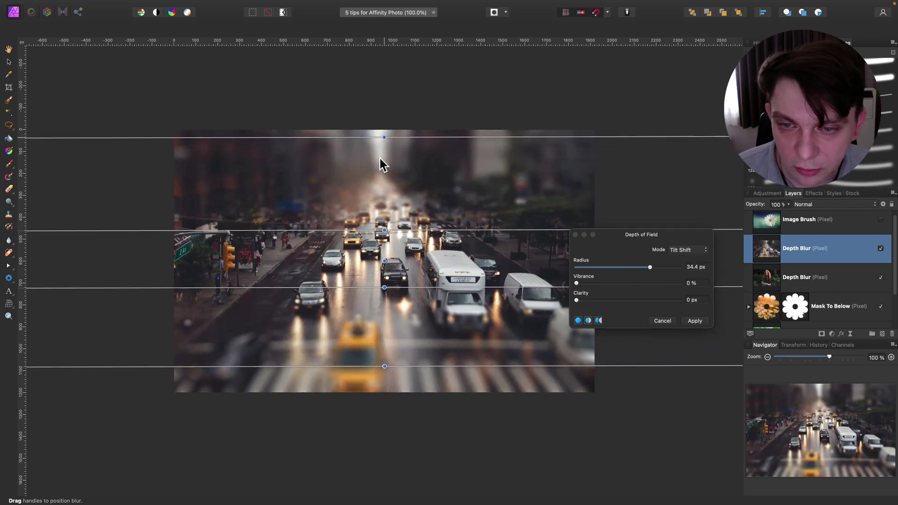
drag(383, 288, 385, 326)
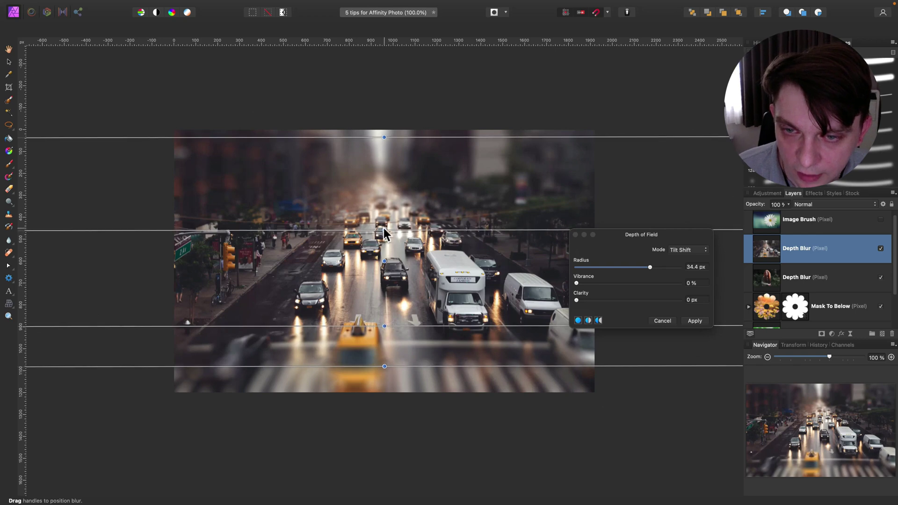
drag(384, 230, 387, 215)
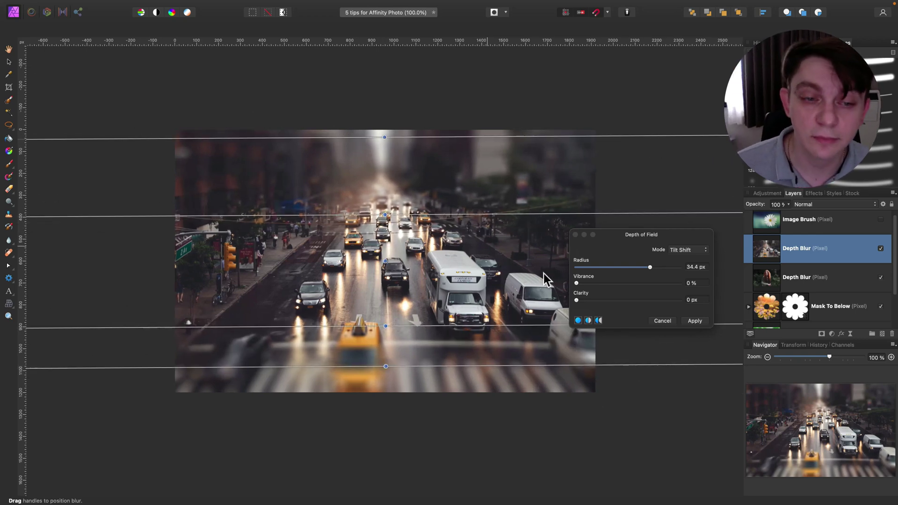
click(695, 321)
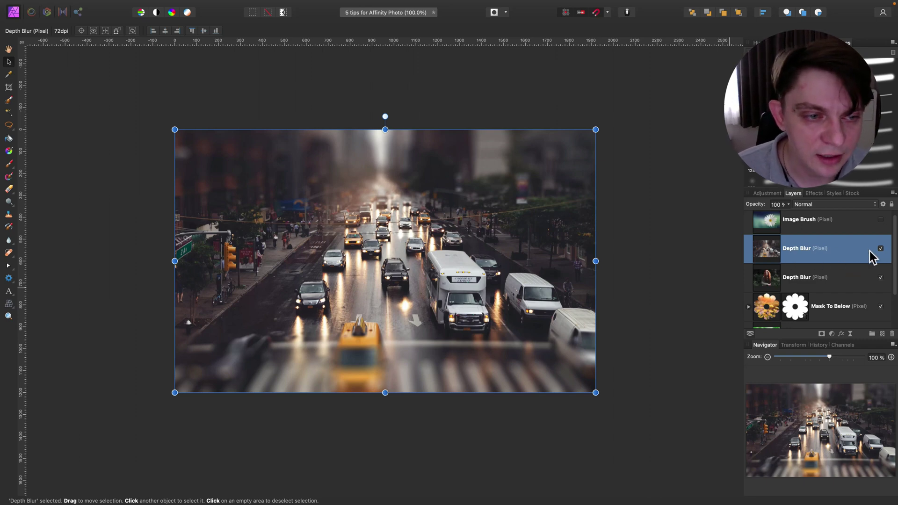
Show and select the Image Brush daisy layer, and view the options for creating new brushes, including New Brush From Selection.
scroll(880, 243, up, 1)
click(882, 225)
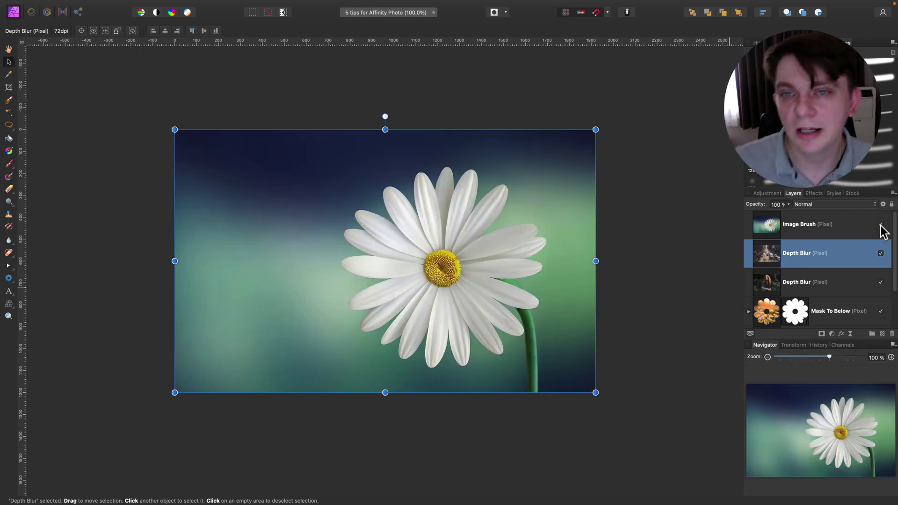
click(859, 224)
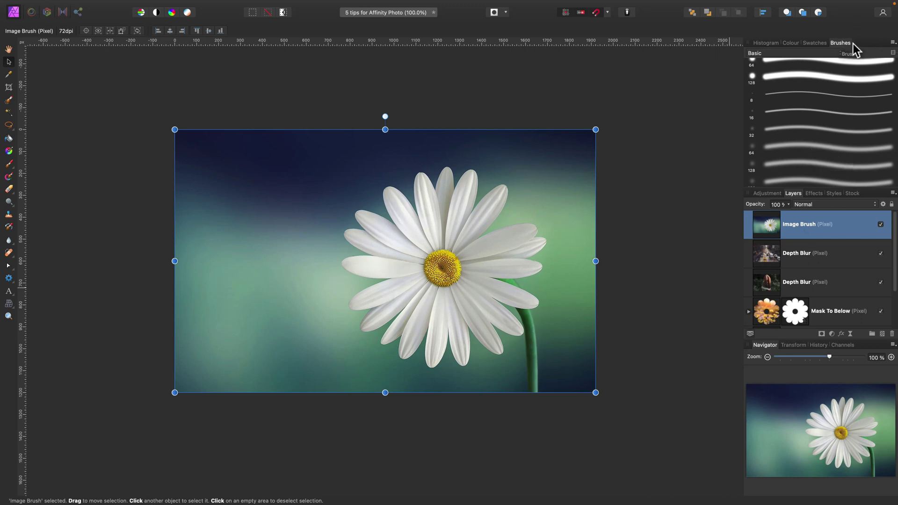
click(893, 43)
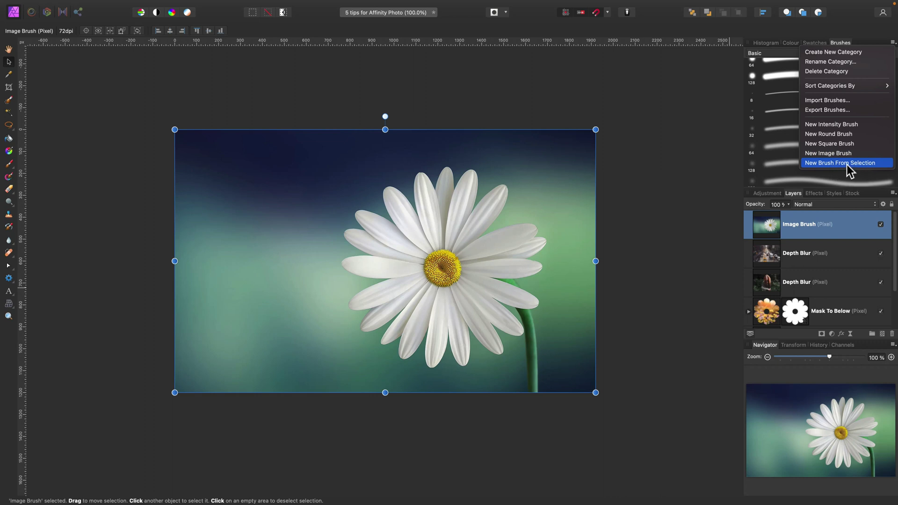
click(852, 34)
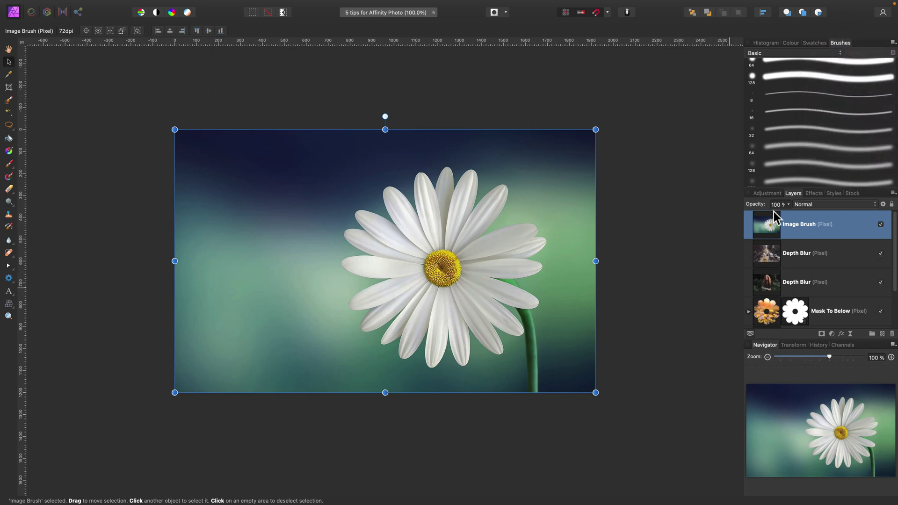
Select the daisy head with the Selection Brush, and subtract the stray background between two left petals using a brush about 15 px wide.
click(8, 99)
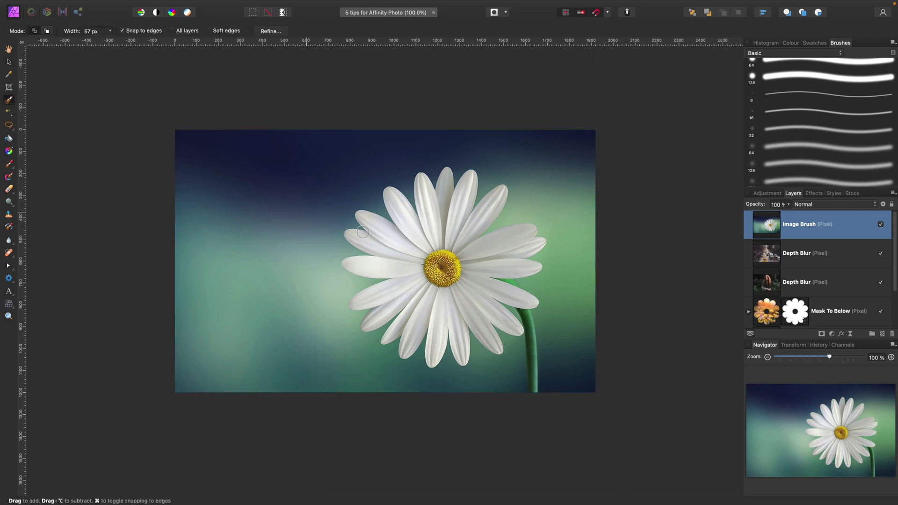
mouse_move(437, 275)
mouse_down()
mouse_move(415, 264)
mouse_move(416, 247)
mouse_move(438, 231)
mouse_move(467, 255)
mouse_move(467, 283)
mouse_move(440, 299)
mouse_move(408, 288)
mouse_move(392, 235)
mouse_move(396, 246)
mouse_move(493, 245)
mouse_move(379, 299)
mouse_up()
key(super+plus)
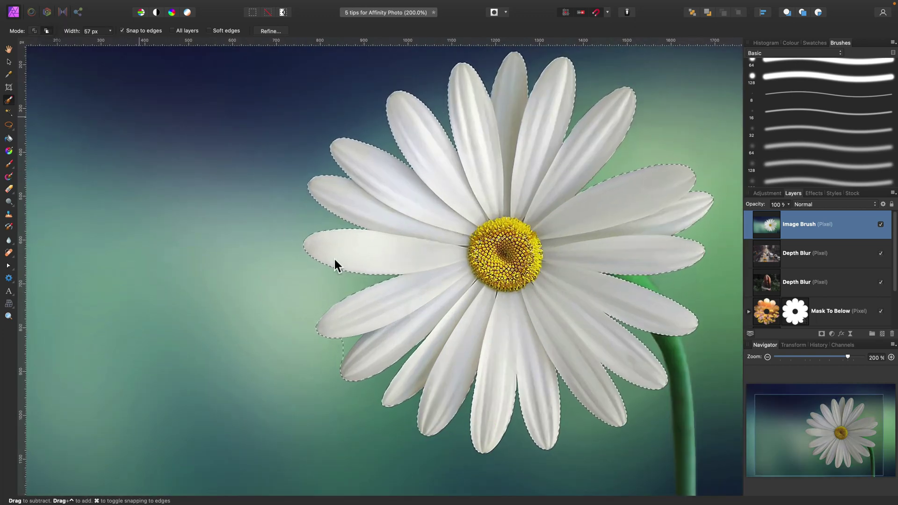
key(bracketleft)
key(bracketleft)
key(bracketleft)
key(bracketleft)
key(bracketleft)
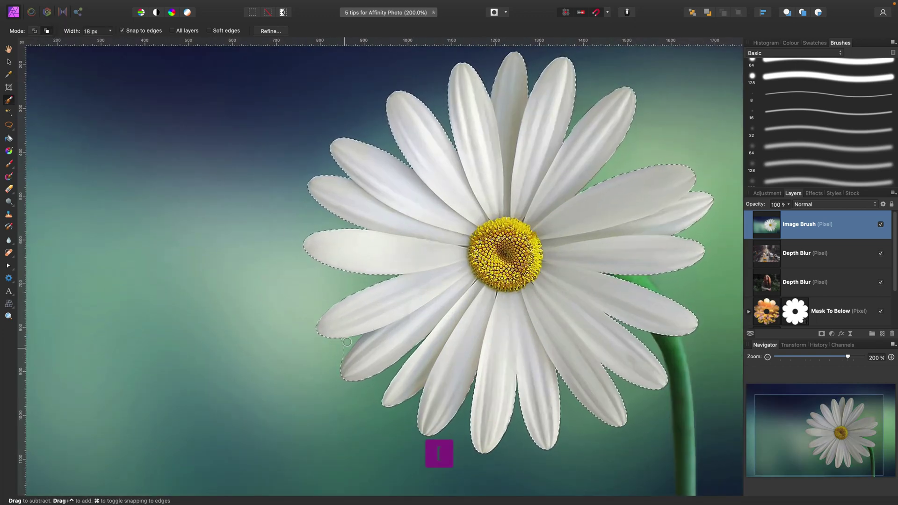
click(339, 347)
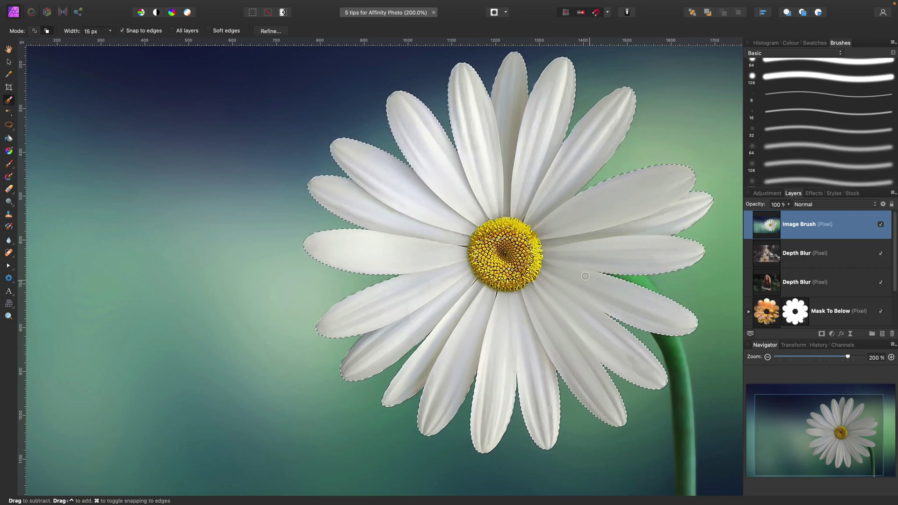
Create a new brush in the Basic category from the selected daisy head.
key(super+minus)
key(super+minus)
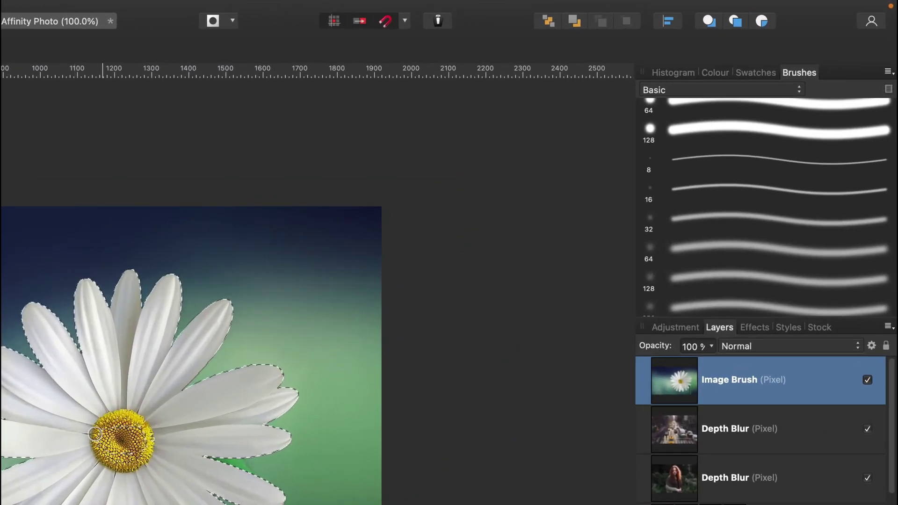
mouse_move(120, 438)
mouse_down()
mouse_move(82, 449)
mouse_move(121, 426)
mouse_up()
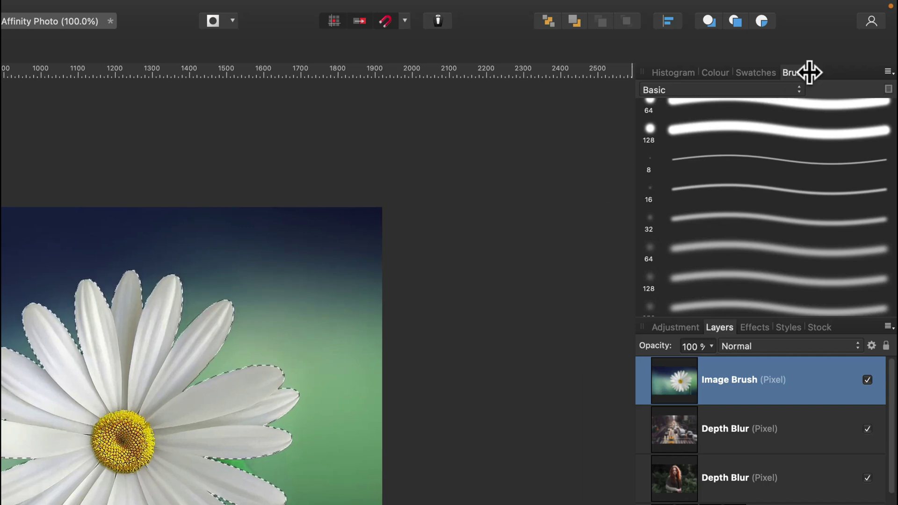
click(888, 71)
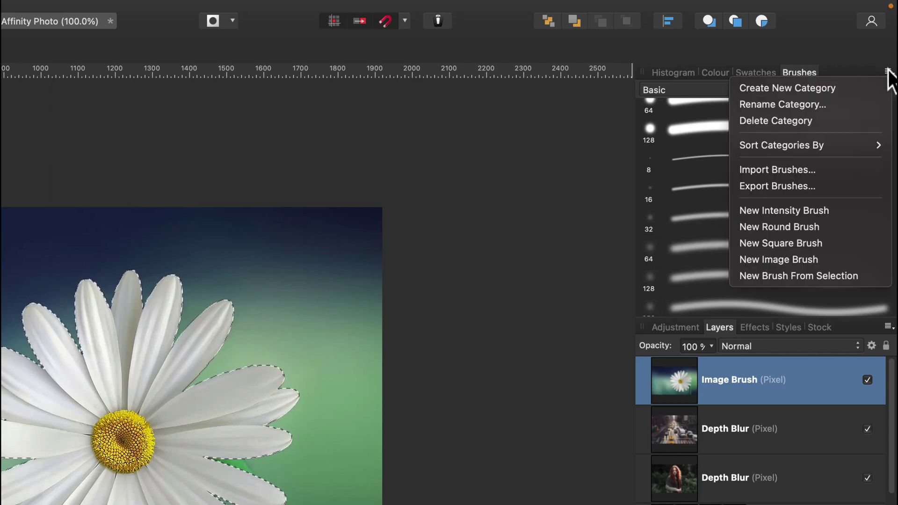
click(775, 276)
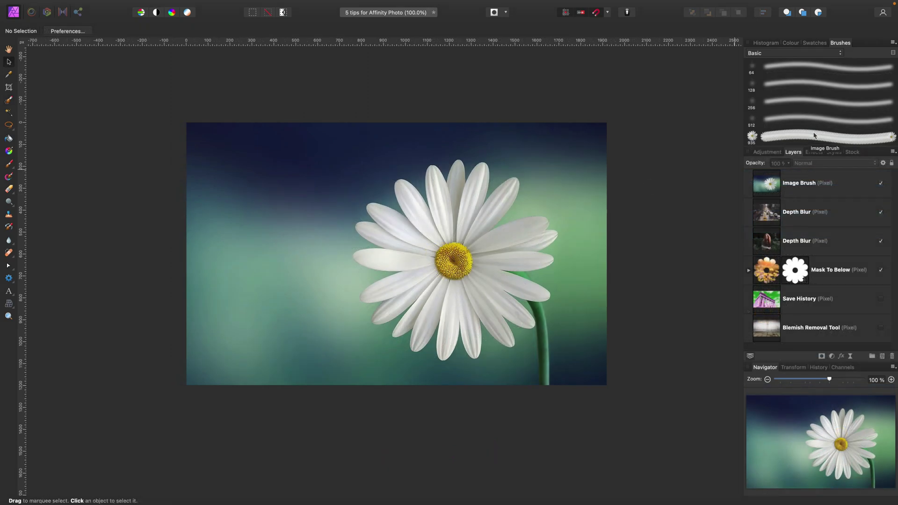
Choose the new daisy brush for the Paint Brush Tool, test it beside the large daisy, and set its width to about 370 px.
click(766, 138)
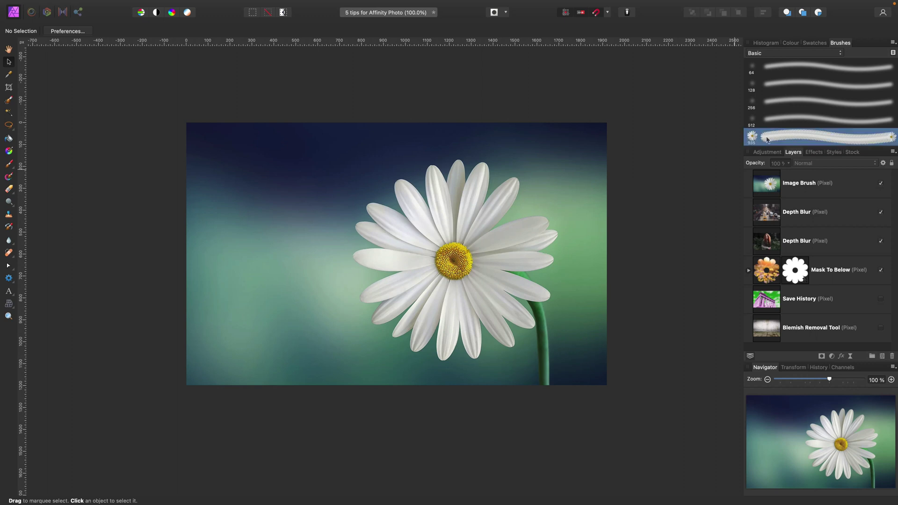
click(9, 165)
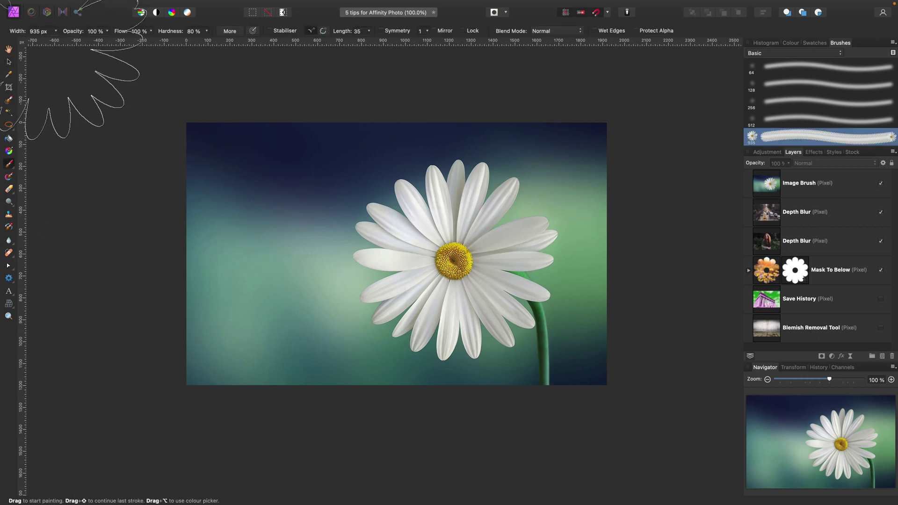
click(55, 31)
mouse_move(71, 40)
mouse_down()
mouse_move(29, 41)
mouse_move(64, 40)
mouse_up()
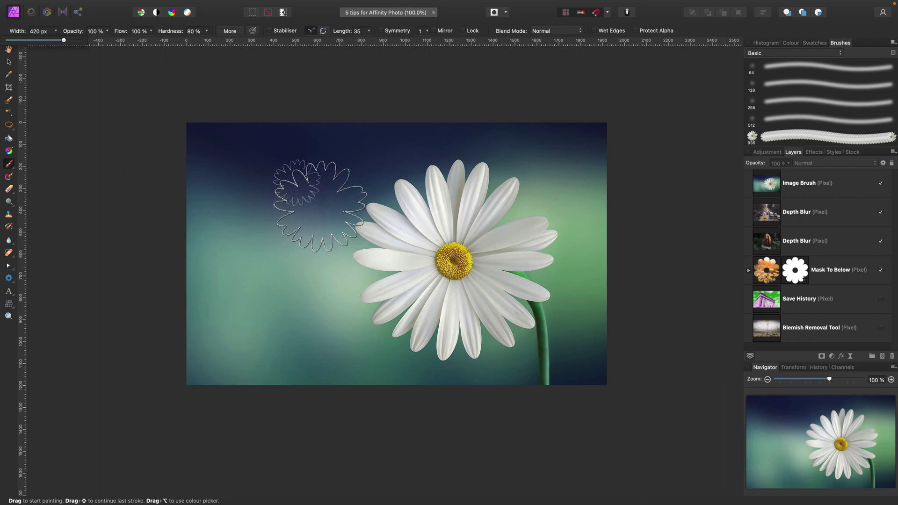
click(51, 40)
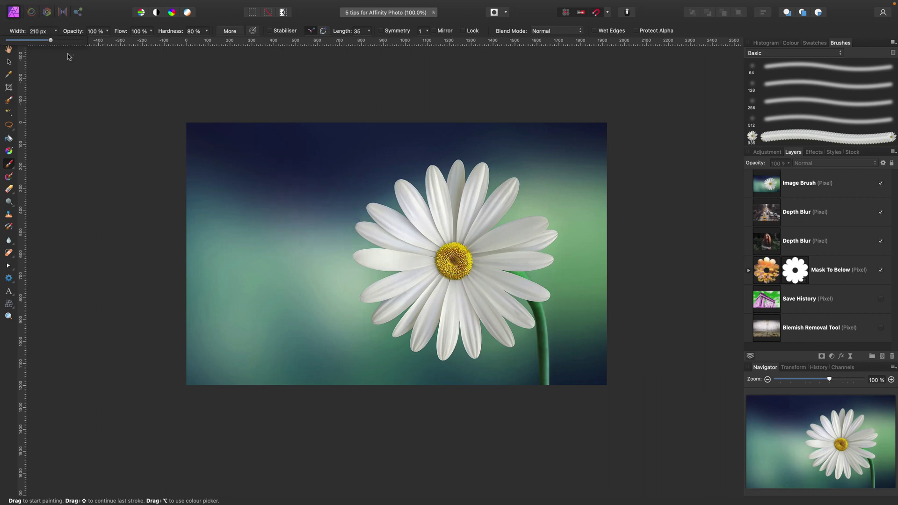
click(280, 204)
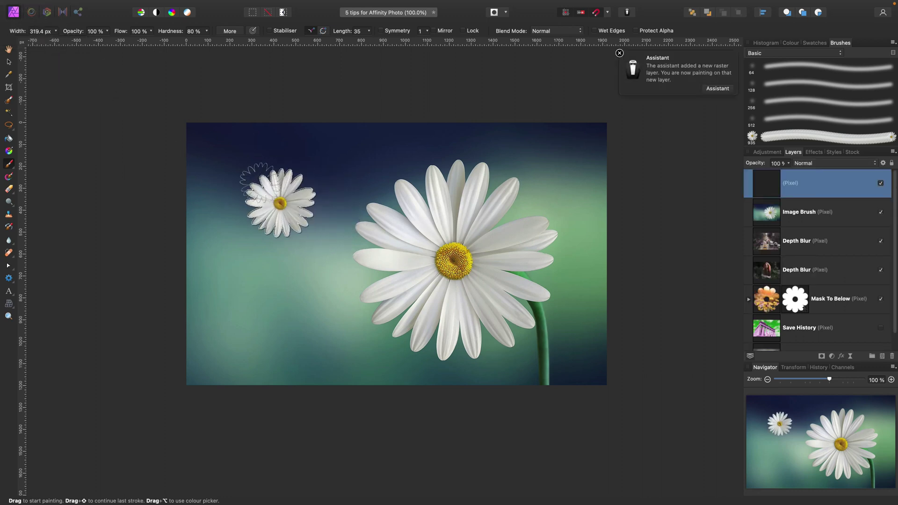
mouse_move(257, 178)
mouse_down()
mouse_move(269, 191)
mouse_move(234, 185)
mouse_up()
Stamp single daisies around the large flower, spread over the open background and along the edges of the photo.
click(313, 177)
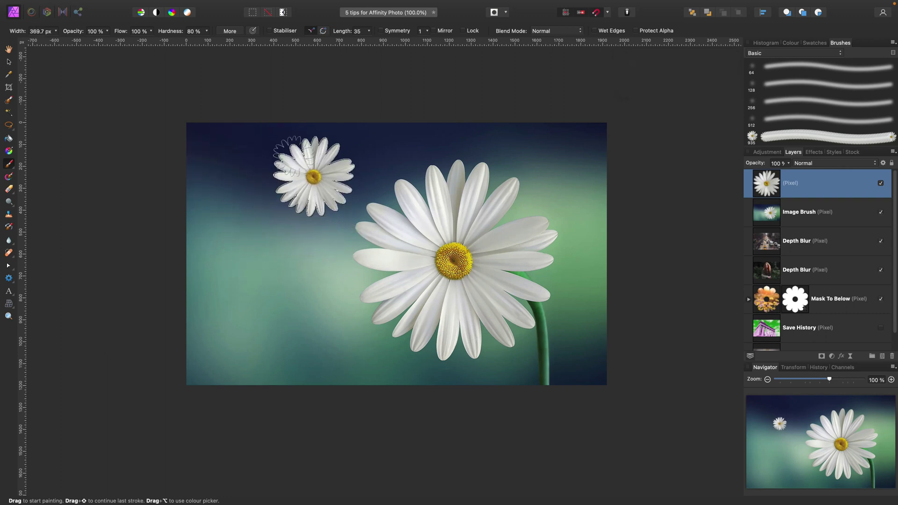
click(236, 250)
click(295, 314)
click(402, 162)
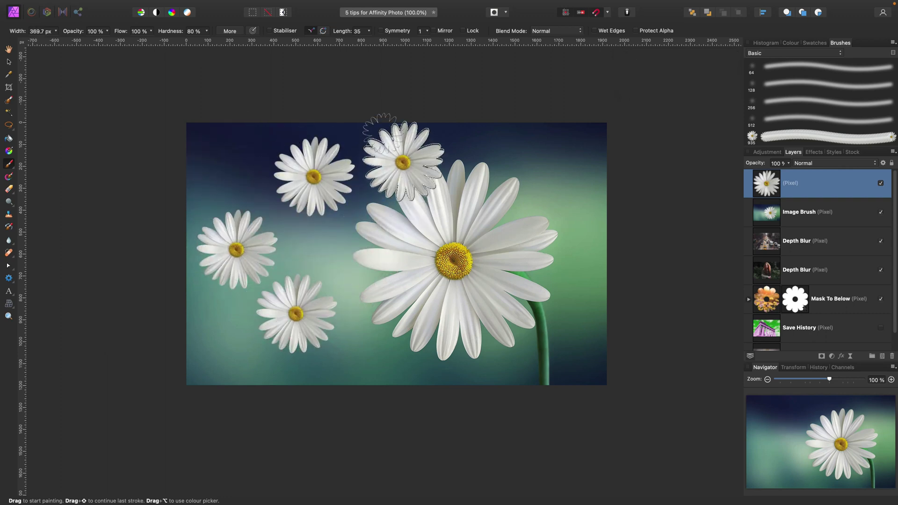
click(393, 139)
click(584, 175)
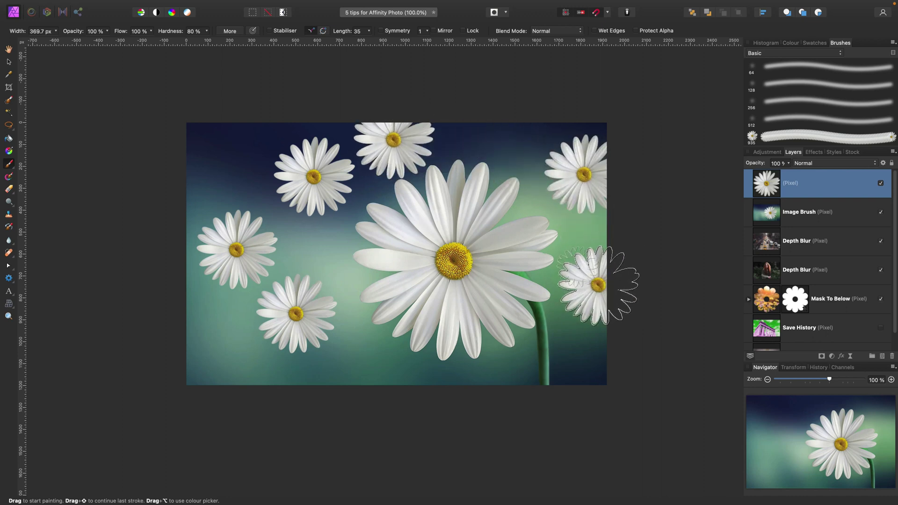
click(357, 378)
click(208, 364)
click(219, 323)
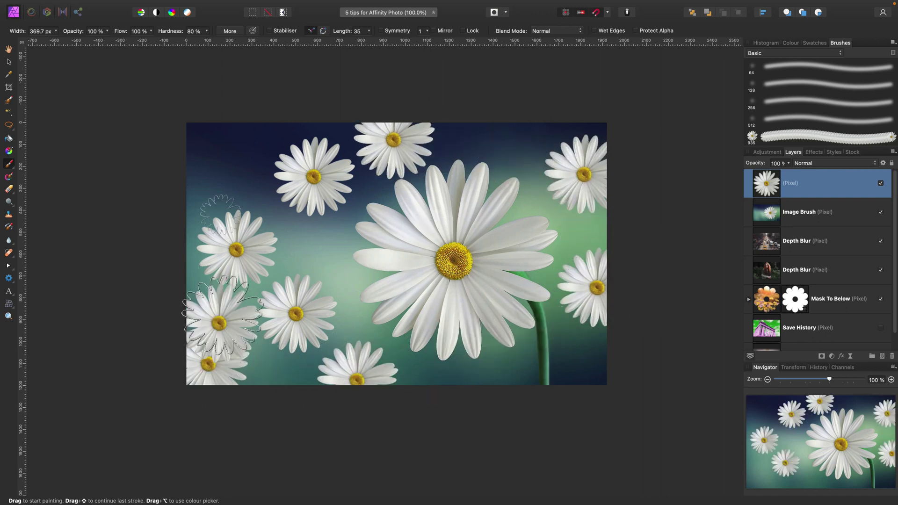
click(218, 148)
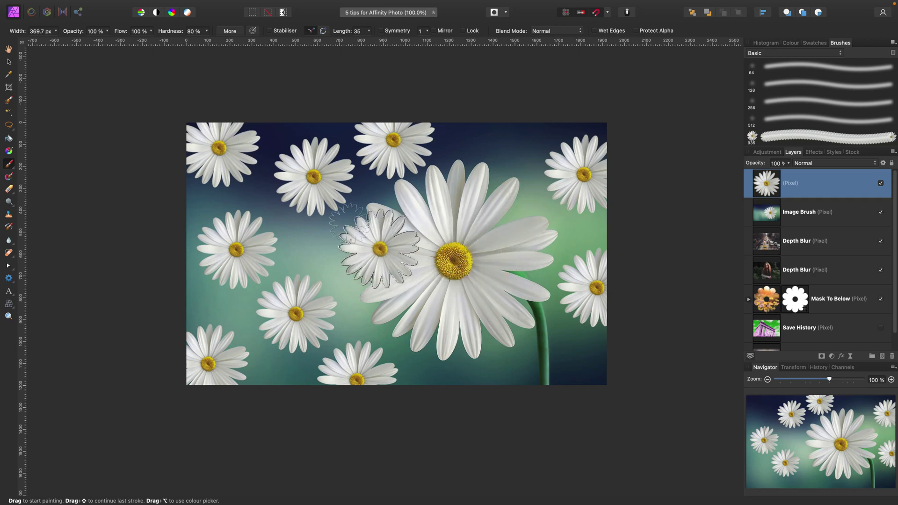
key(cmd+z)
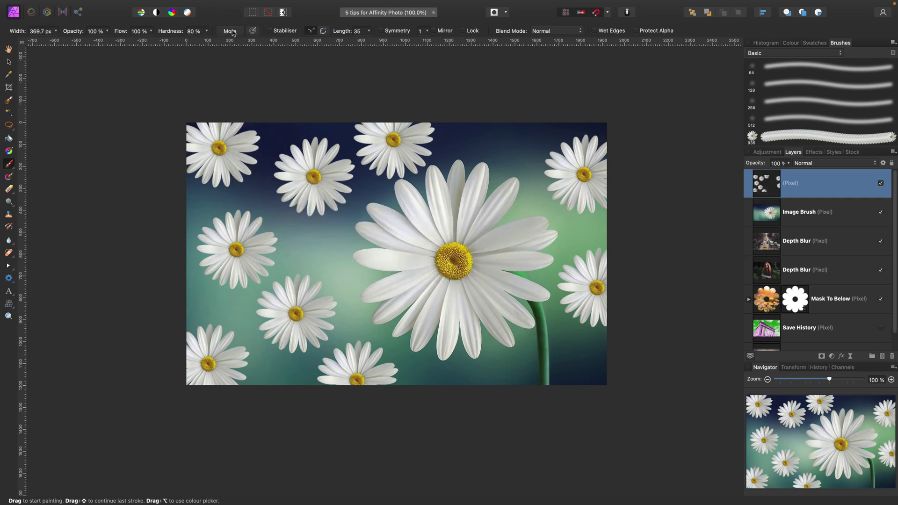
Set the daisy brush's size jitter to 44 %, accumulation jitter to 25 %, flow jitter to 28 % and rotation jitter to 29 %.
click(230, 31)
click(428, 213)
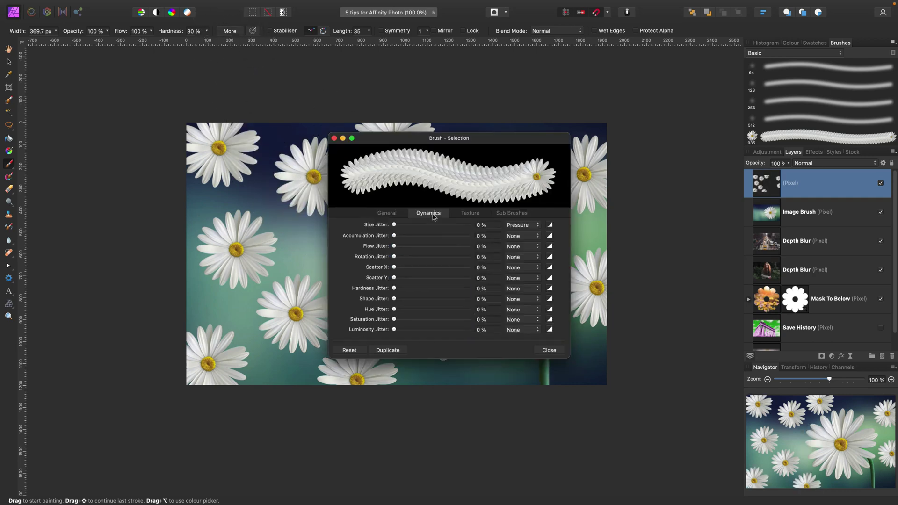
click(426, 227)
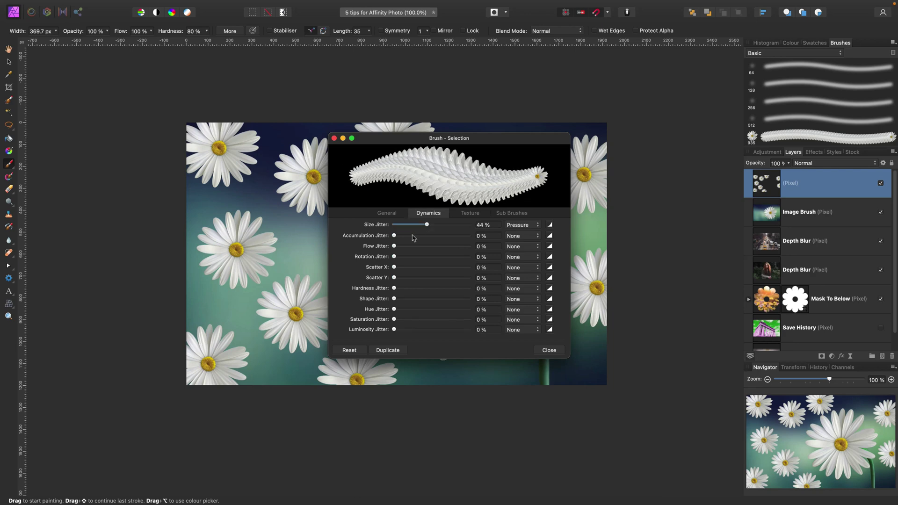
click(412, 236)
click(415, 246)
click(415, 257)
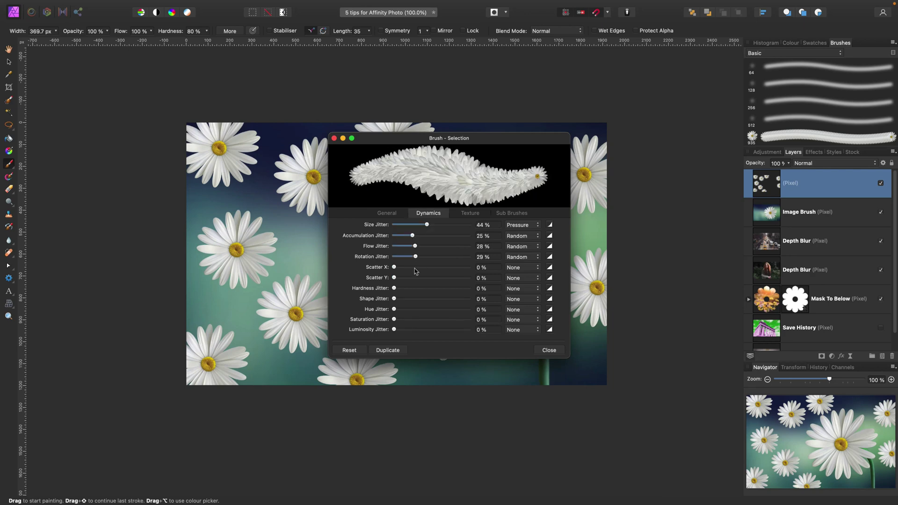
Set the daisy brush's Scatter X to 342 %, Scatter Y to 361 % and hardness jitter to 51 %.
click(414, 267)
click(426, 278)
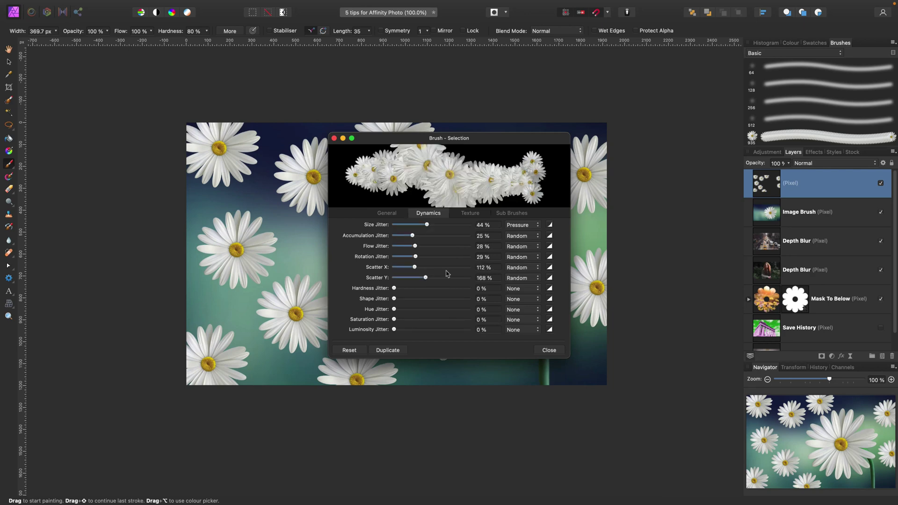
click(461, 278)
drag(461, 278, 463, 278)
click(458, 267)
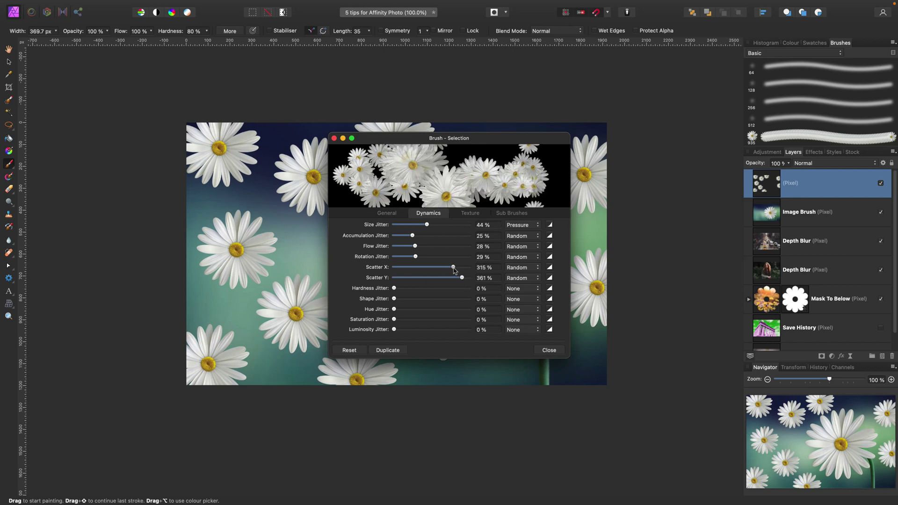
click(445, 289)
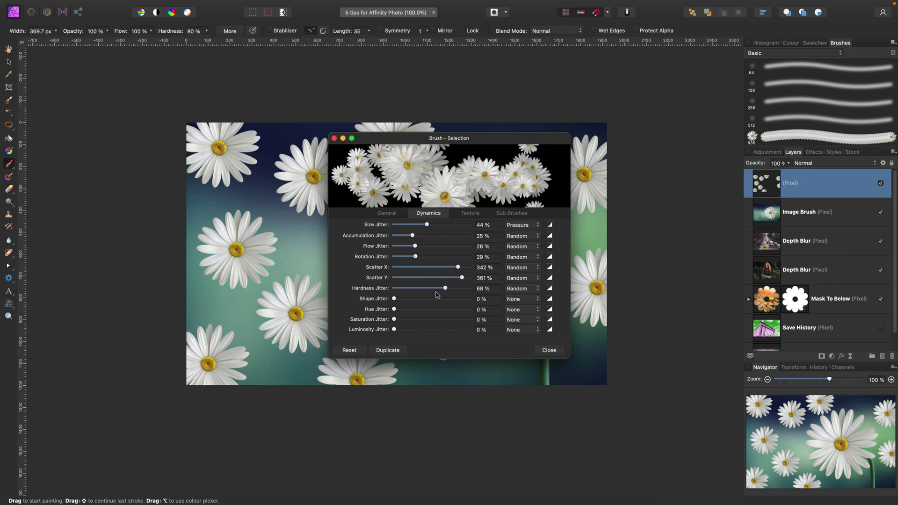
Set the daisy brush's size to 48.7 px, look over its dynamics and texture settings, and close the brush settings.
click(393, 215)
drag(448, 226, 424, 226)
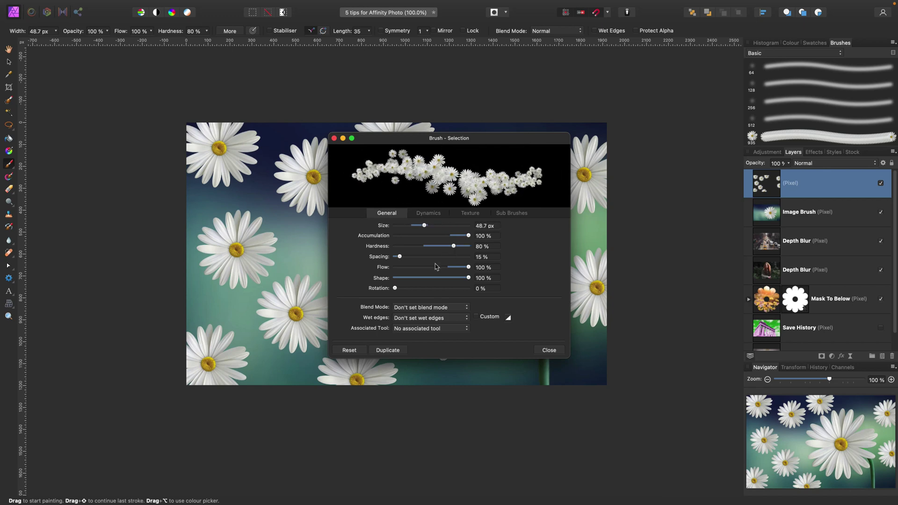
click(428, 214)
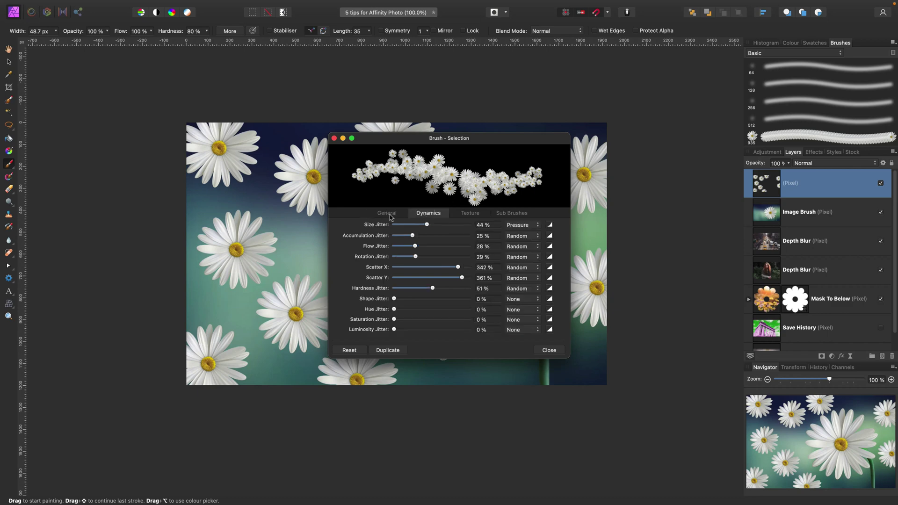
click(385, 215)
click(426, 216)
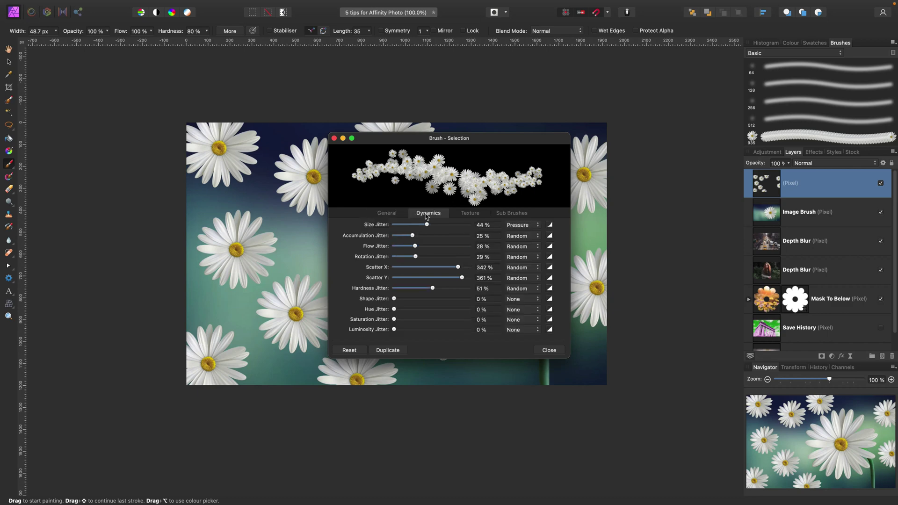
click(474, 216)
click(389, 215)
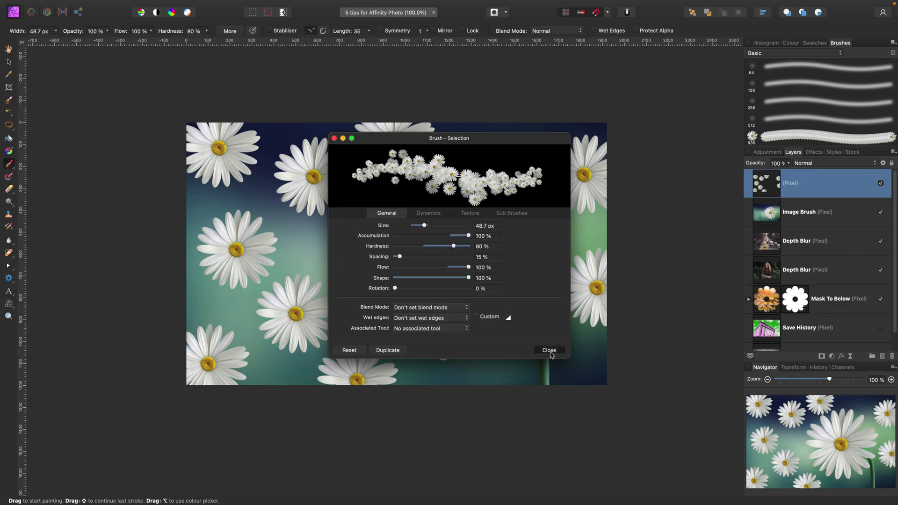
click(551, 350)
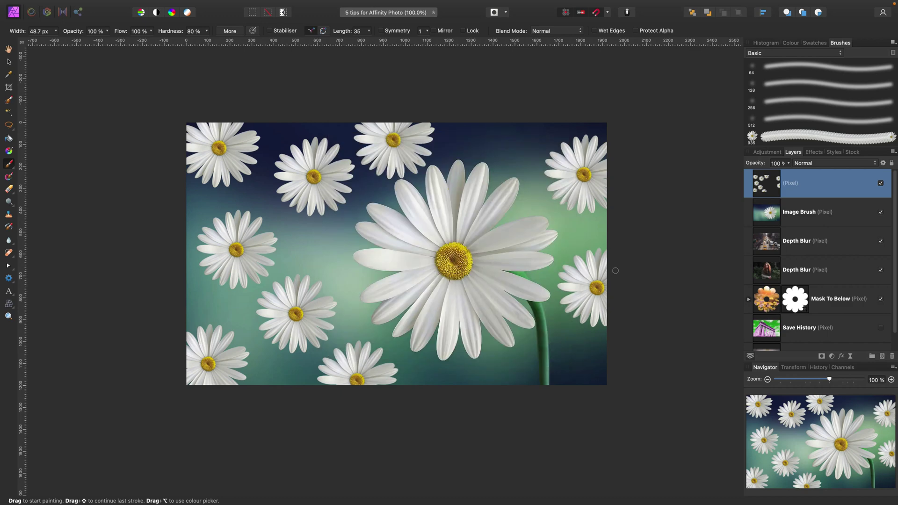